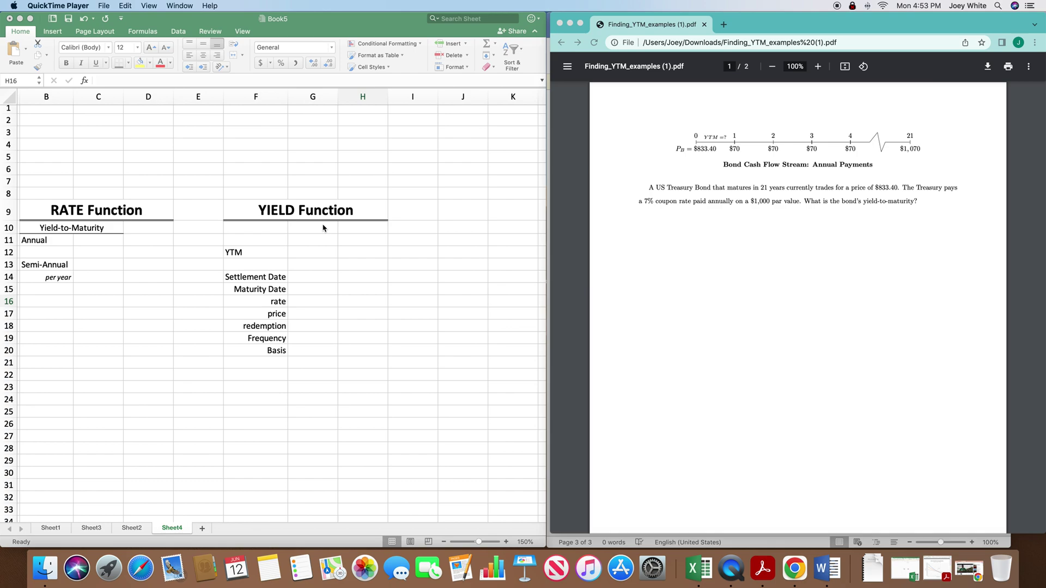
Read the bond examples in the PDF, covering both the annual and the semi-annual coupon payment cases.
scroll(323, 228, down, 1)
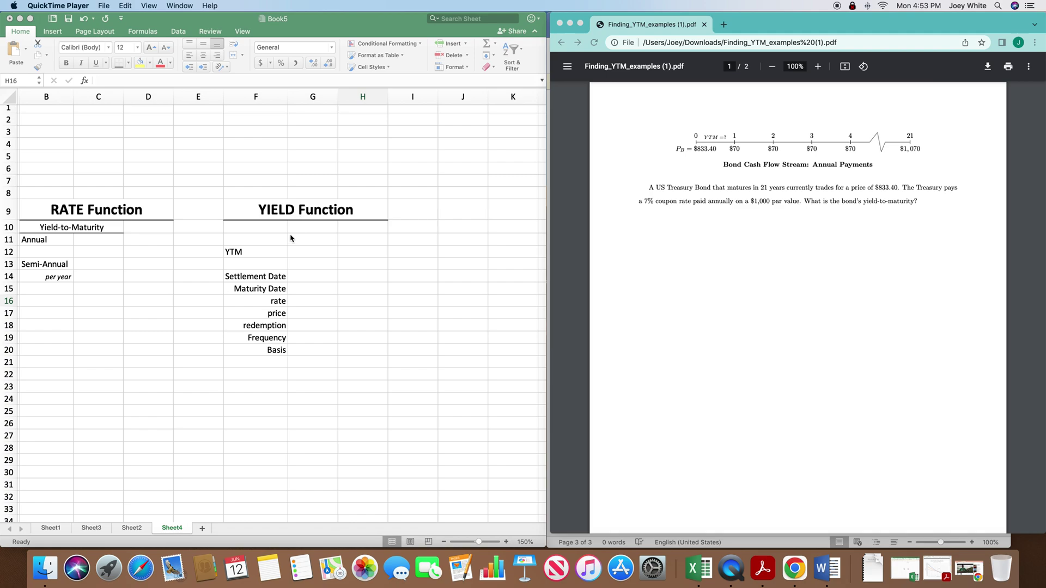
scroll(245, 253, left, 2)
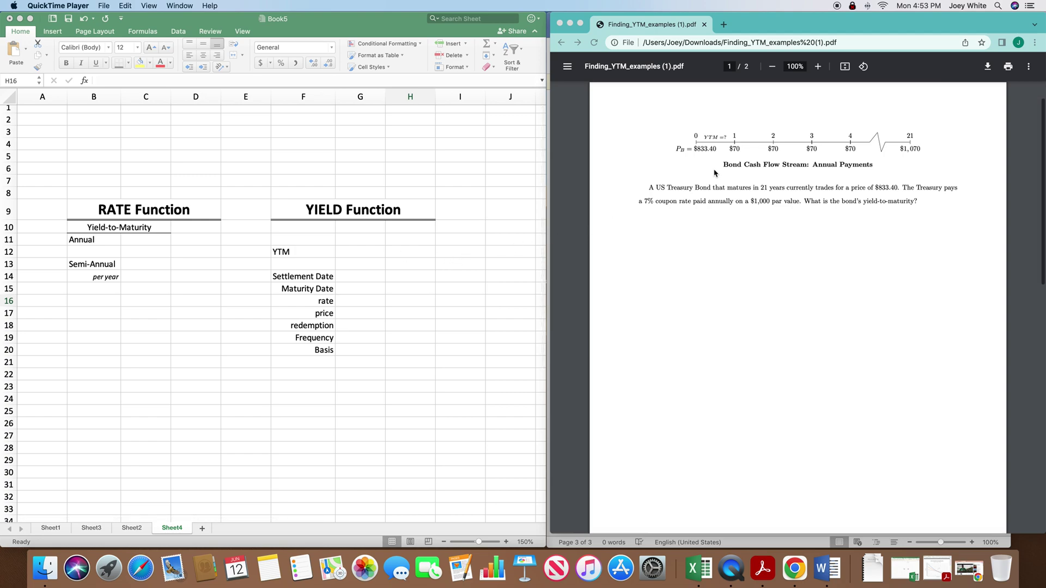
scroll(715, 173, up, 8)
scroll(715, 173, down, 8)
scroll(714, 173, down, 10)
scroll(714, 173, up, 10)
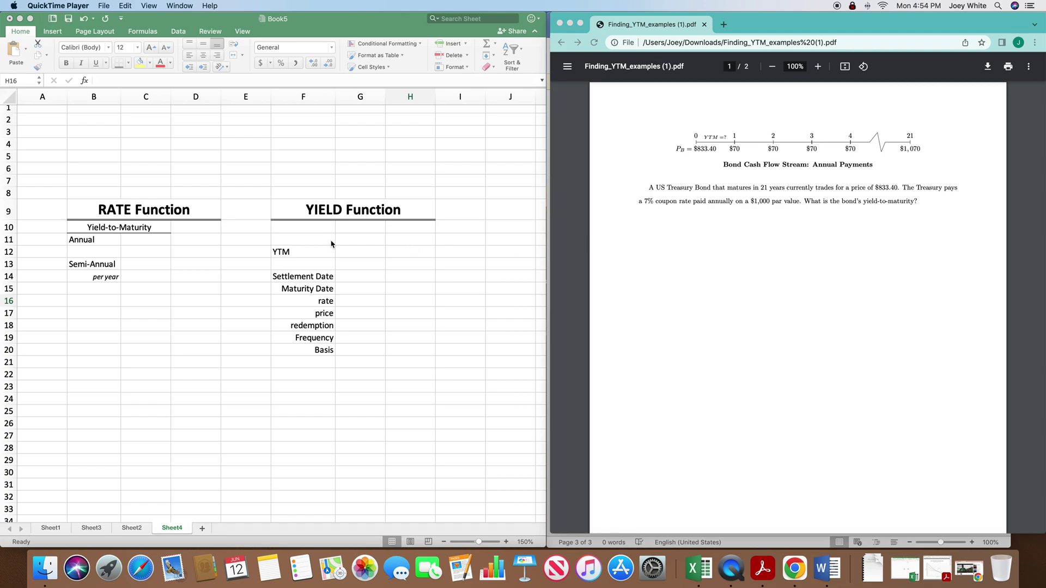
Calculate the annual yield-to-maturity in C11 with the formula =RATE(21,70,-833.4,1000,0,0.07).
click(109, 251)
click(128, 245)
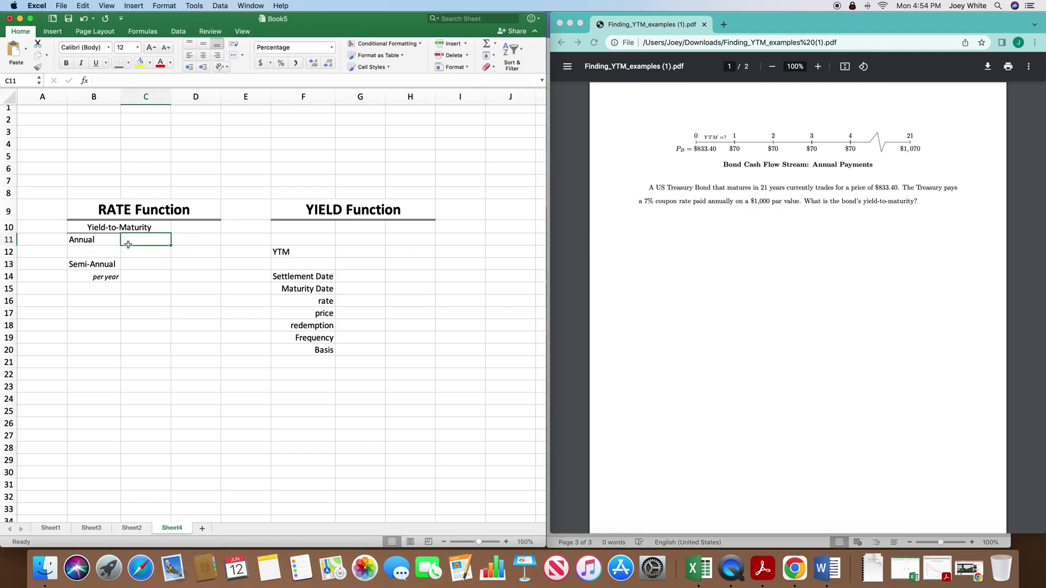
text(=RATE()
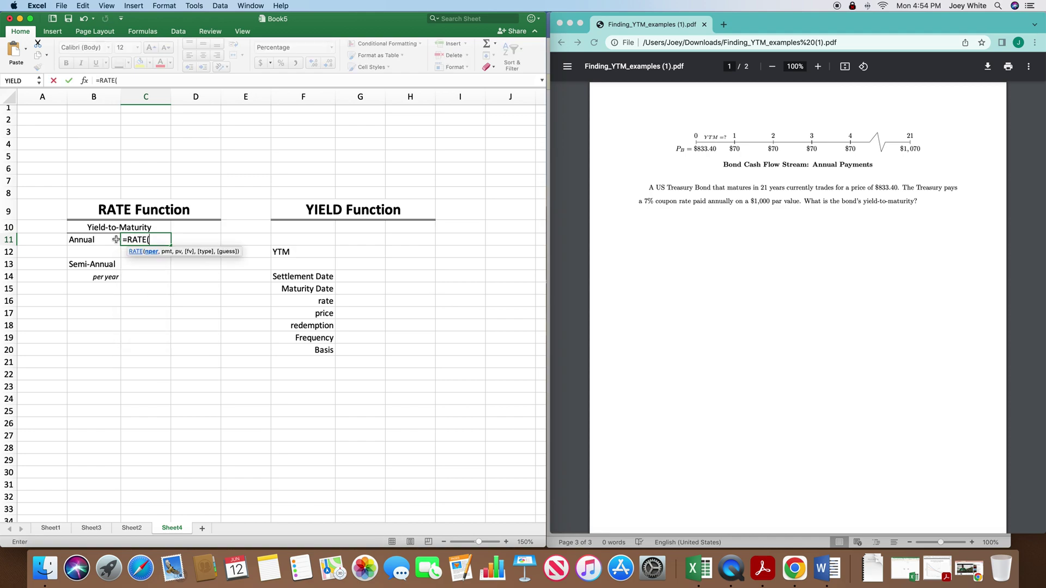
drag(121, 240, 192, 241)
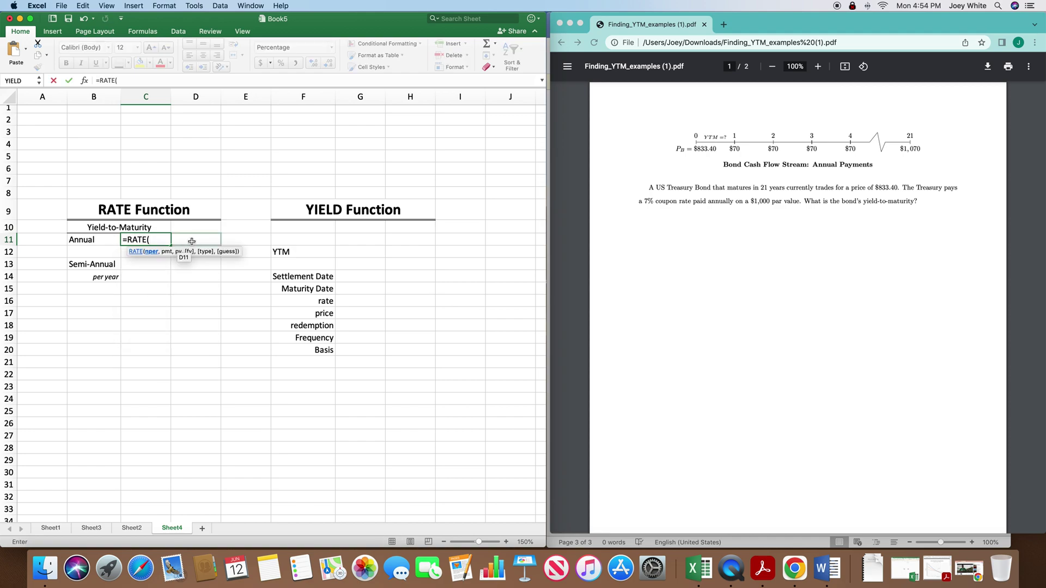
text(21,)
text(70,)
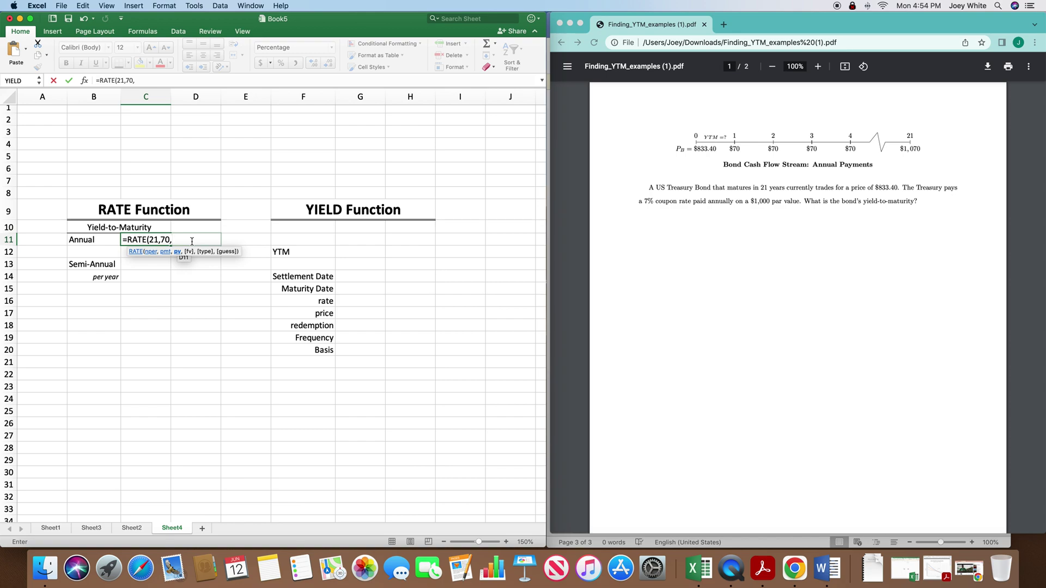
text(-833.4,)
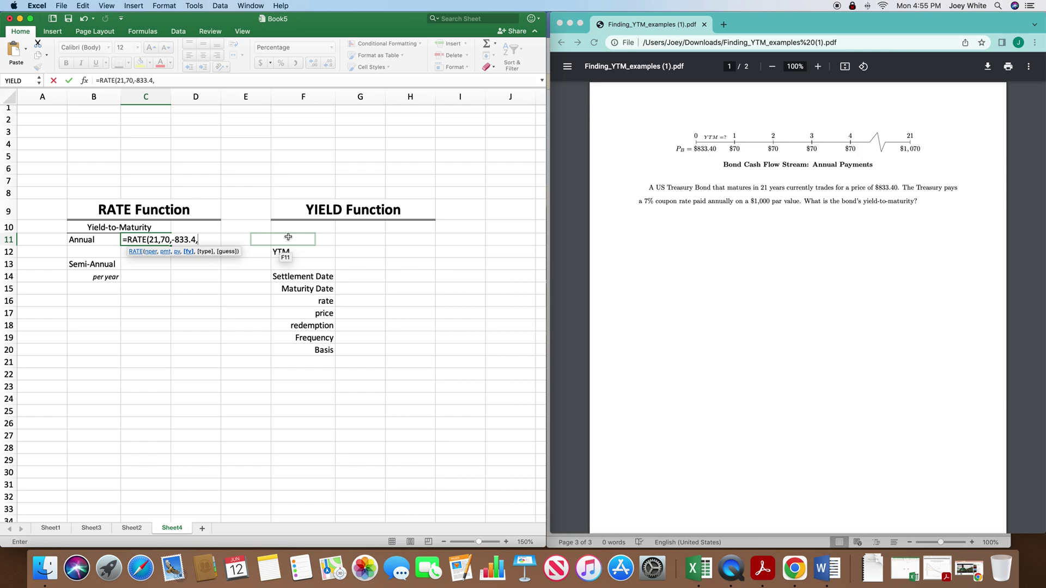
text(1000)
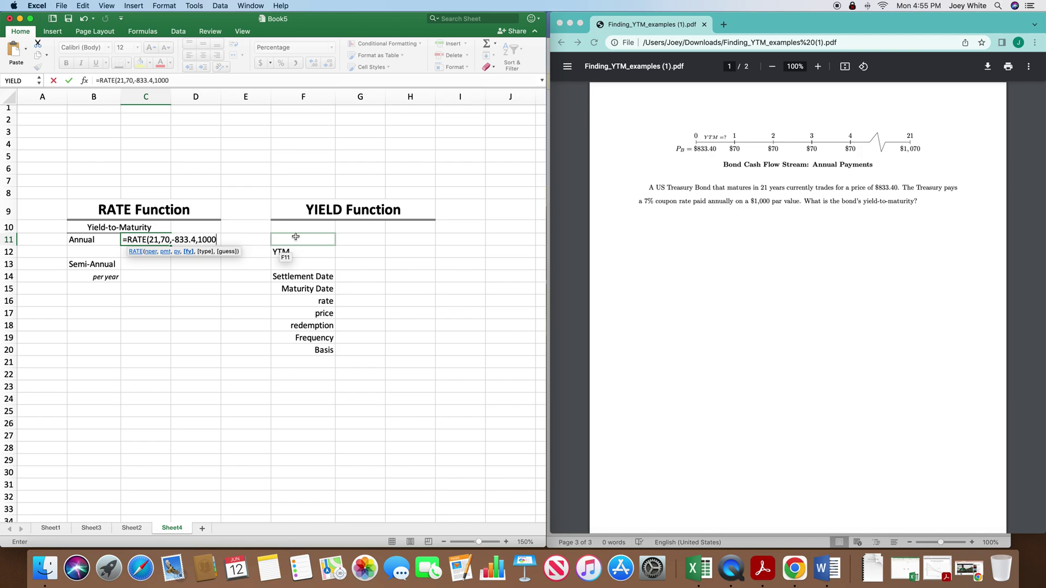
text(,)
text(0,)
text(0.07))
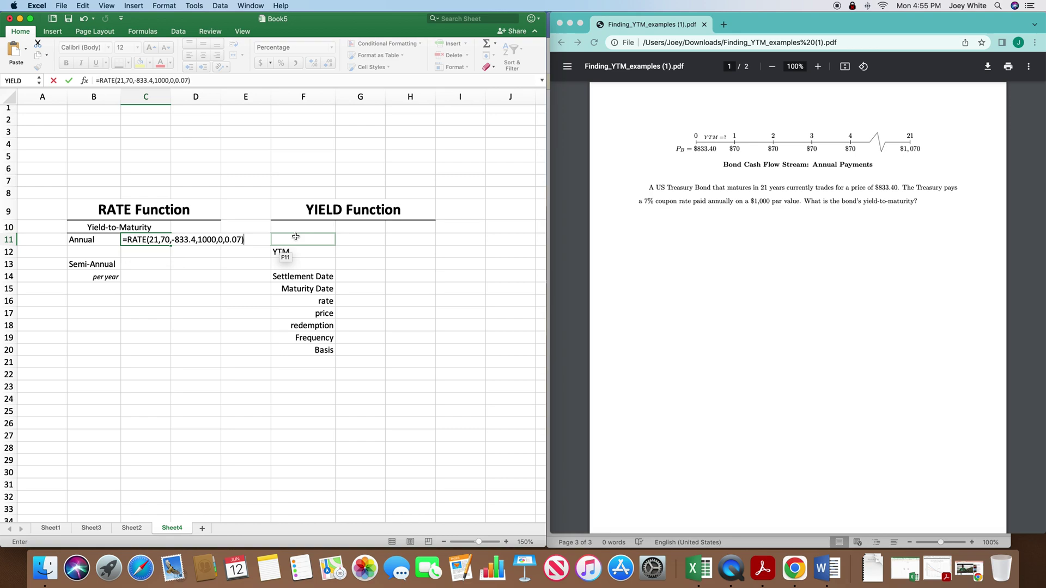
key(Return)
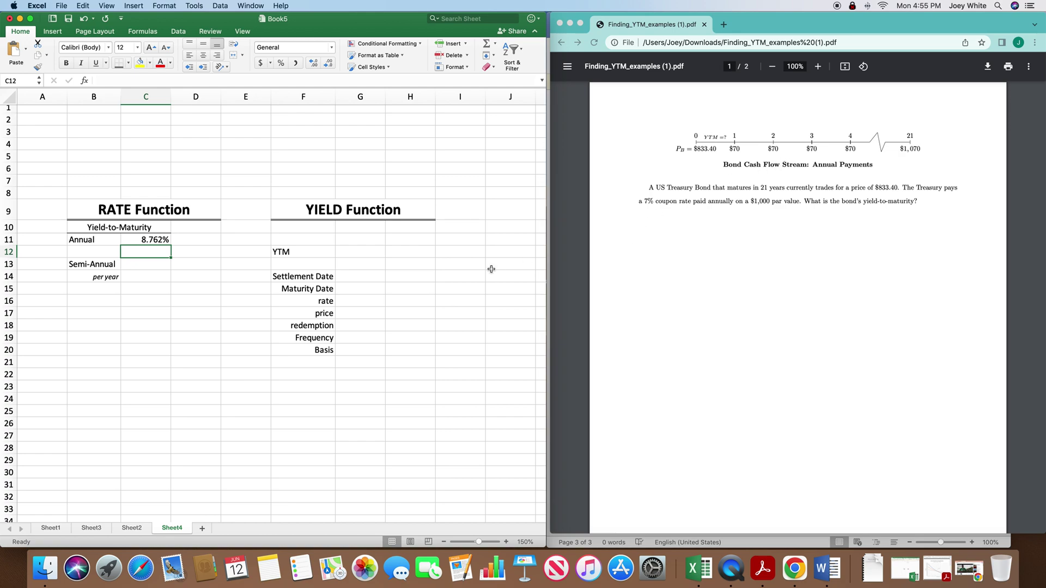
Calculate the semi-annual yield in C13 with the formula =RATE(42,35,-833.4,1000,0,0.07), using the PDF's semi-annual cash flows.
click(144, 263)
text(=RAT)
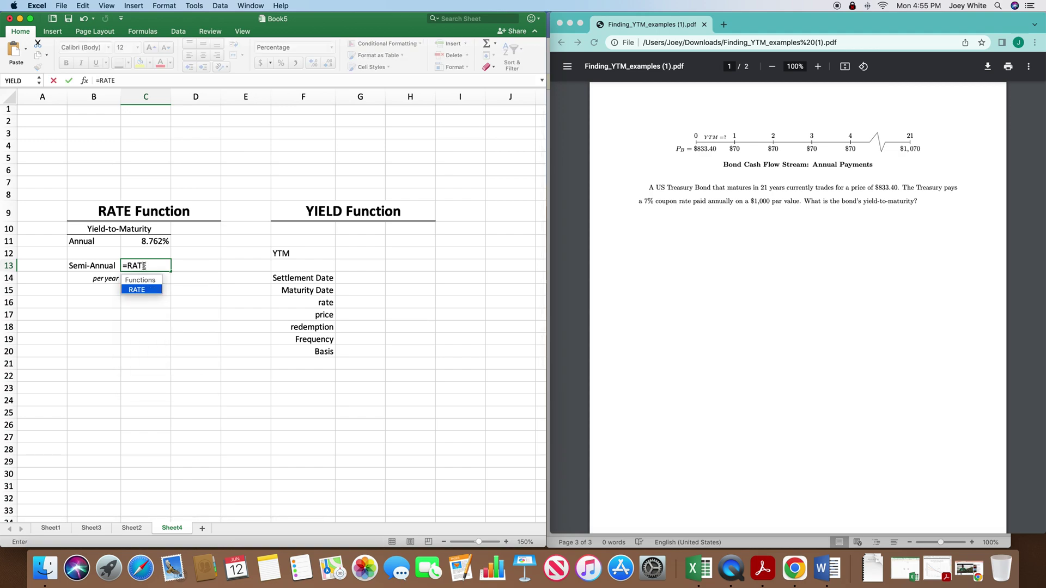
text(E()
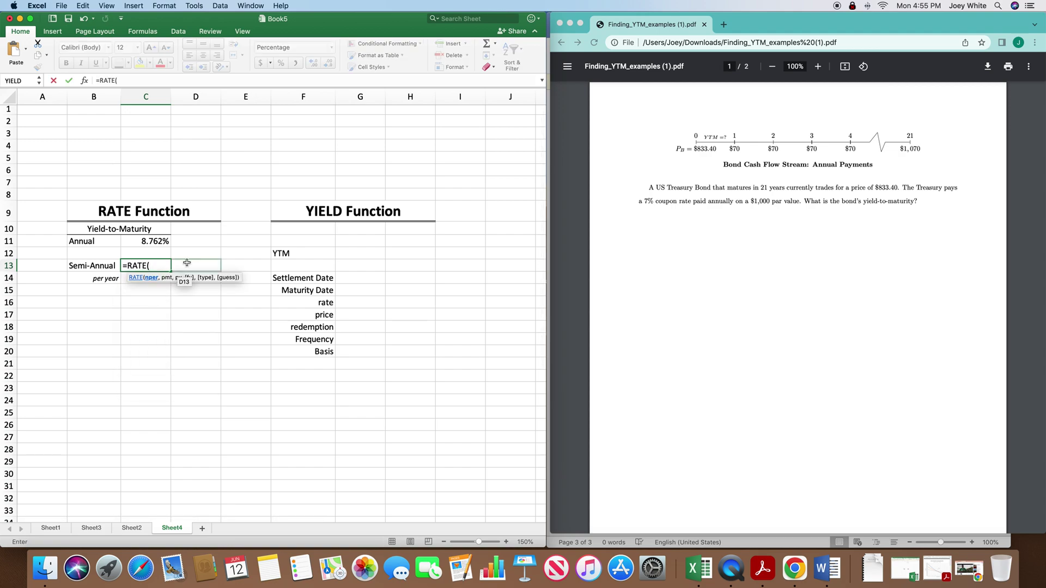
scroll(646, 346, down, 10)
scroll(644, 345, up, 3)
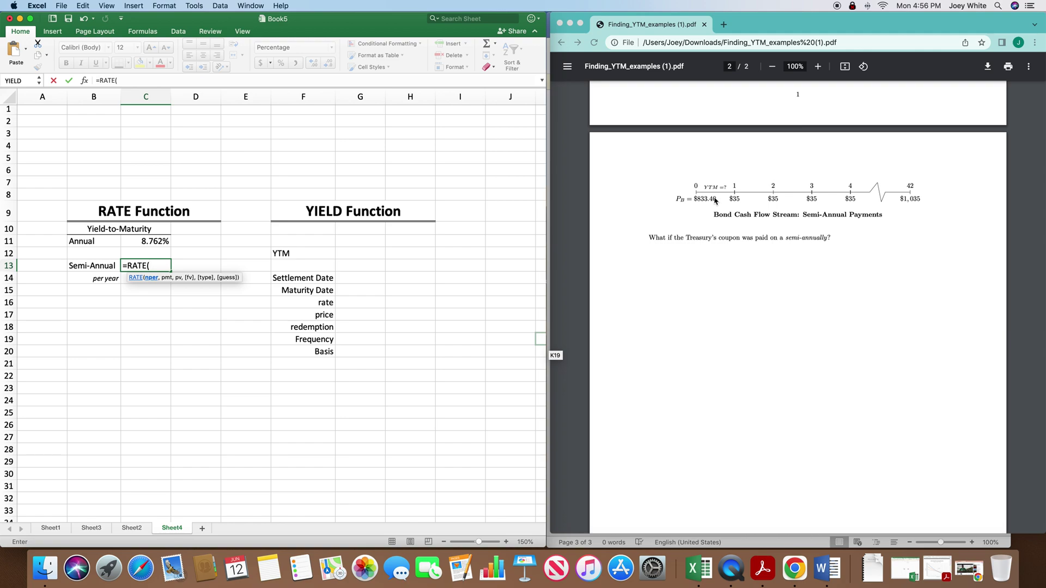
text(42,)
text(-833.4,10)
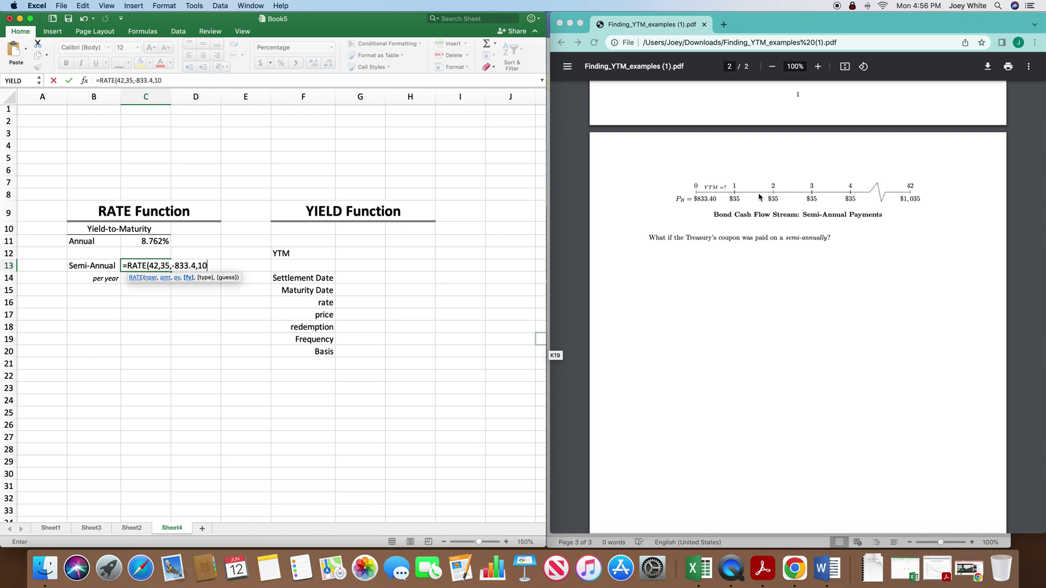
text(00,0,0.07)
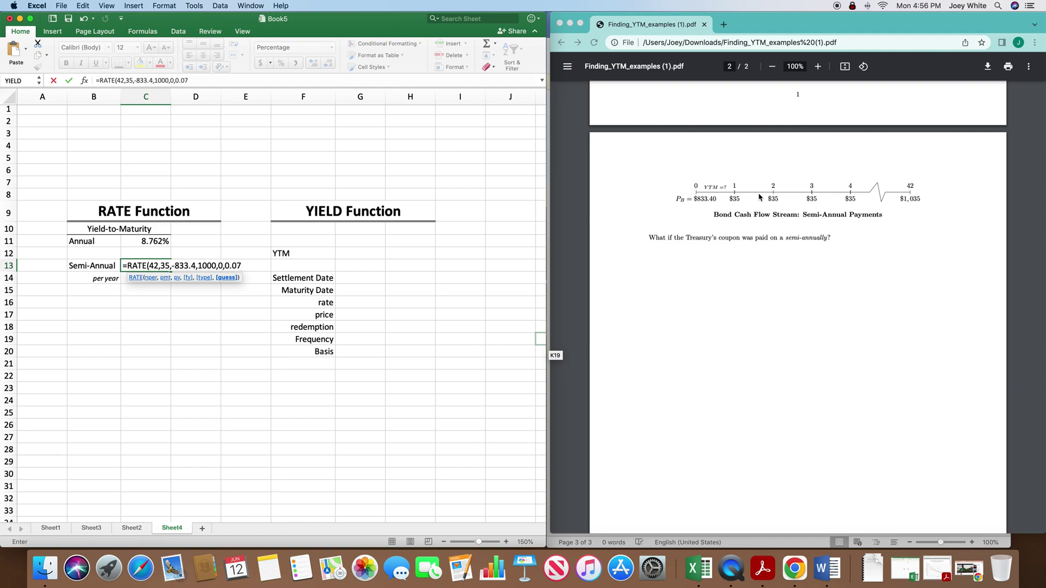
text())
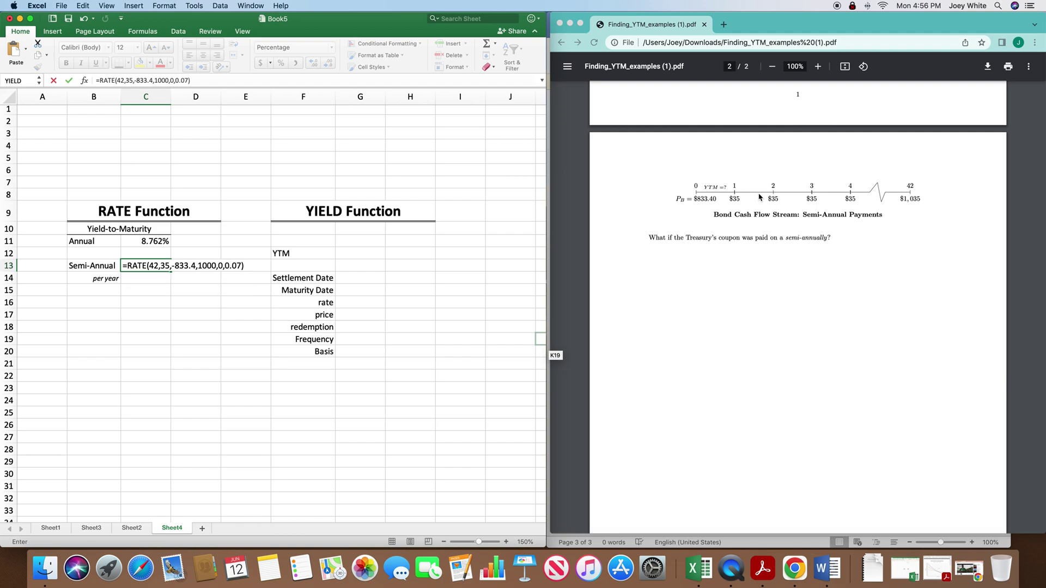
key(Return)
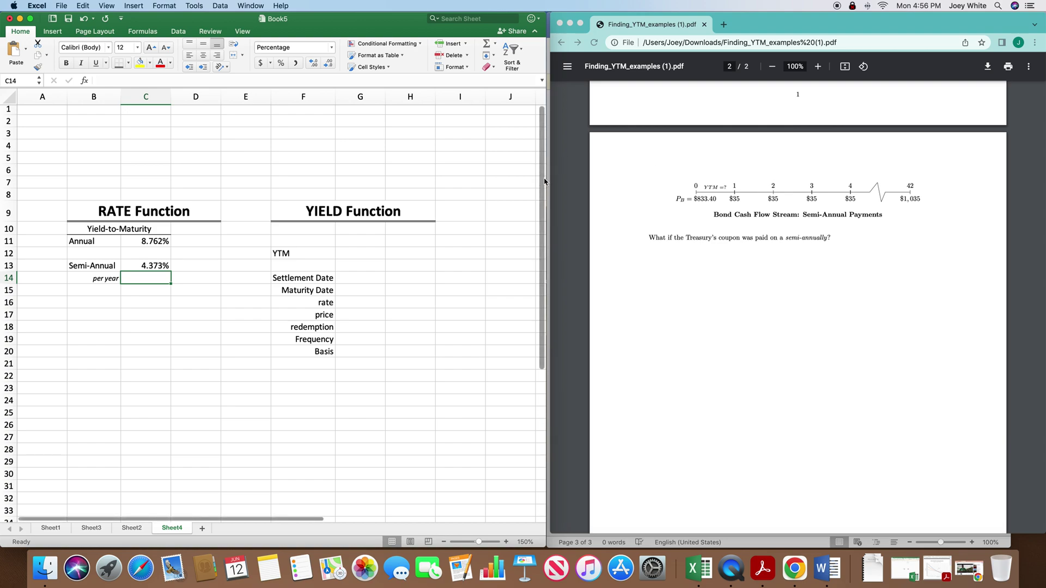
Annualize the semi-annual yield in the per year cell C14 with the formula =C13*2.
text(=)
click(151, 264)
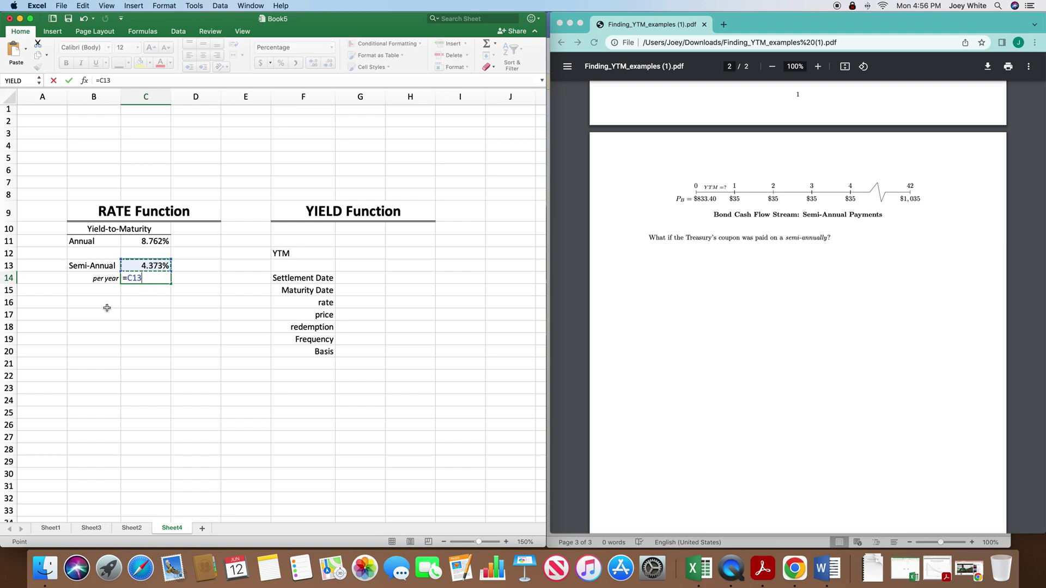
text(*2)
key(Return)
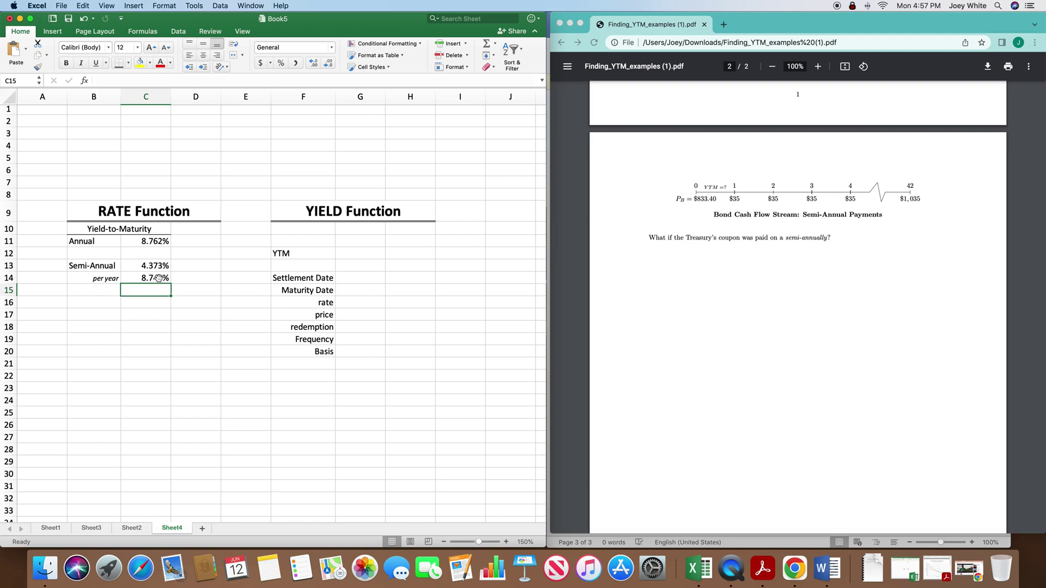
click(158, 278)
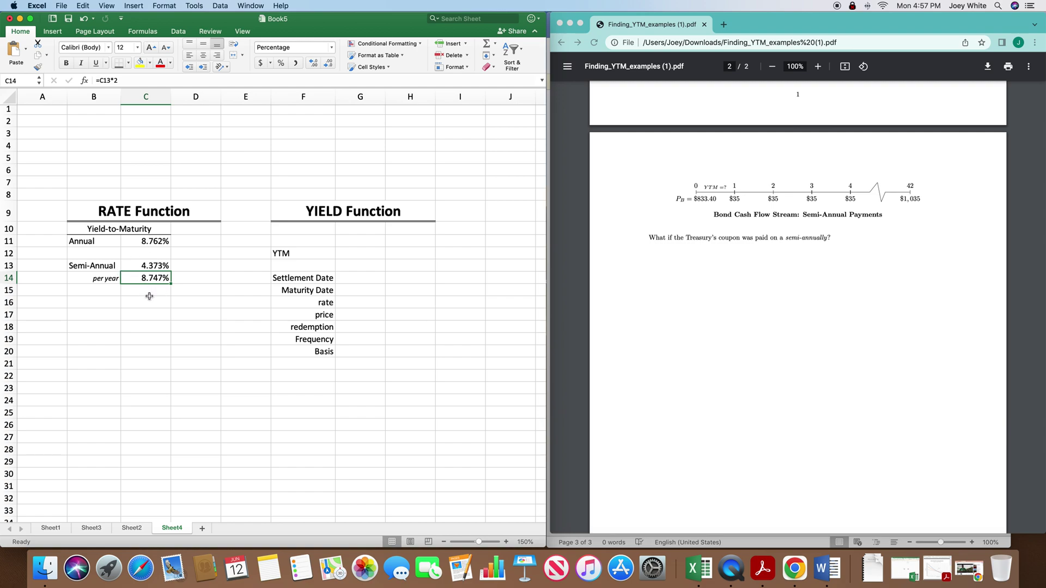
Inspect the arguments of the semi-annual RATE formula in C13 without changing them.
scroll(114, 305, down, 1)
scroll(115, 305, right, 1)
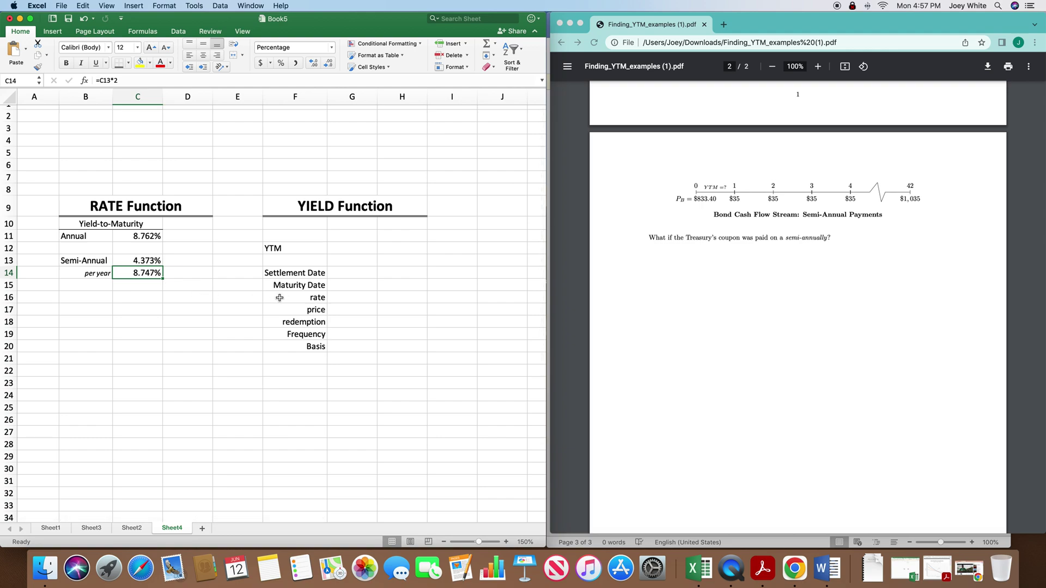
scroll(423, 299, up, 1)
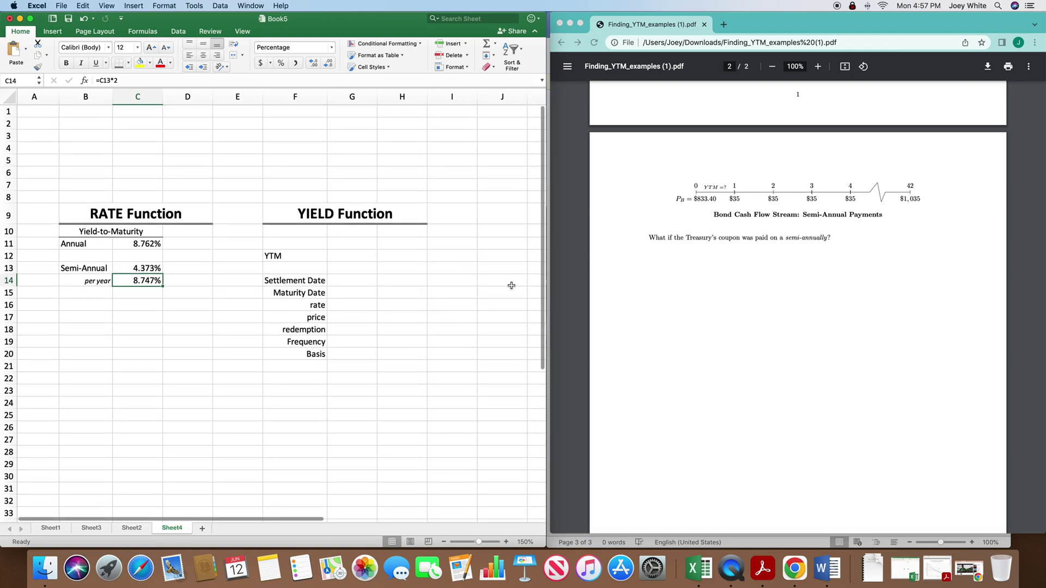
scroll(609, 275, up, 6)
scroll(430, 298, down, 2)
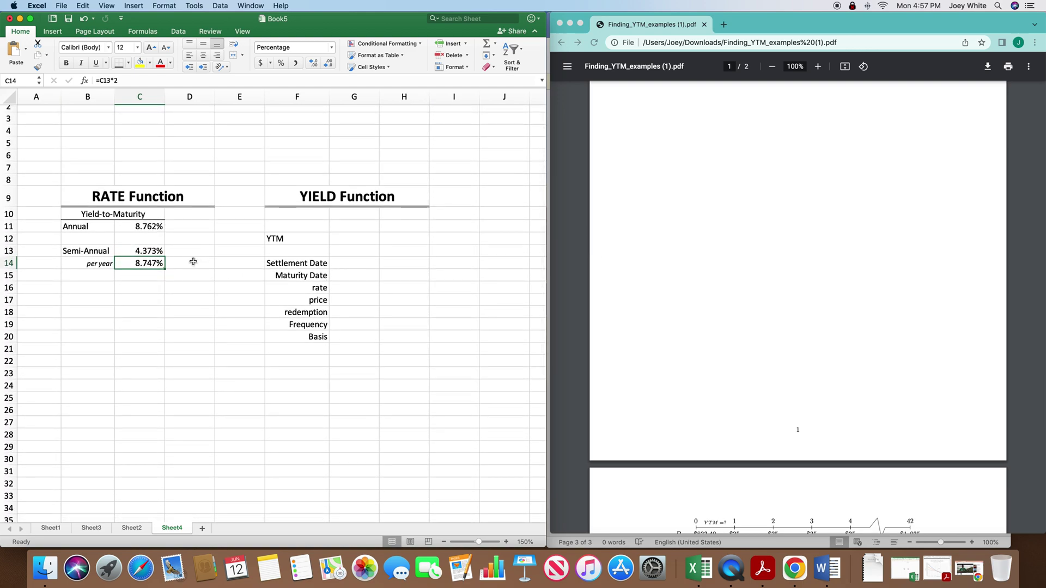
double_click(154, 251)
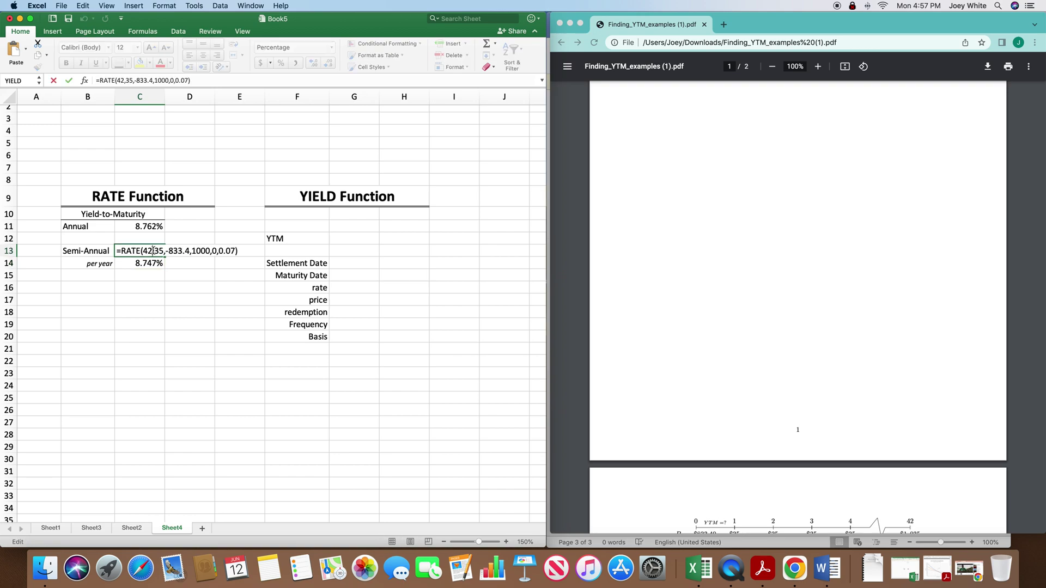
key(Return)
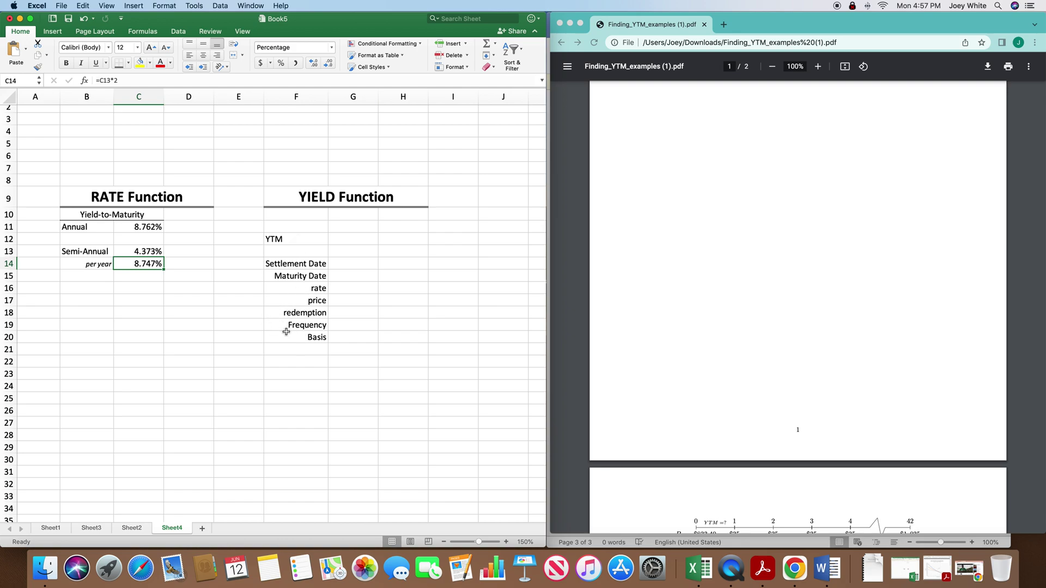
click(349, 241)
text(=)
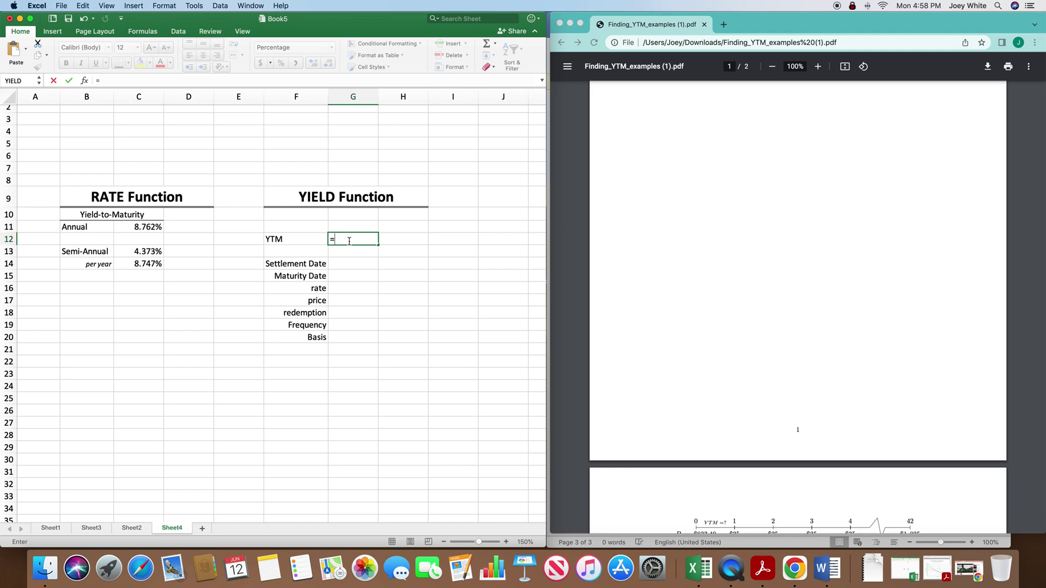
text(YIELD)
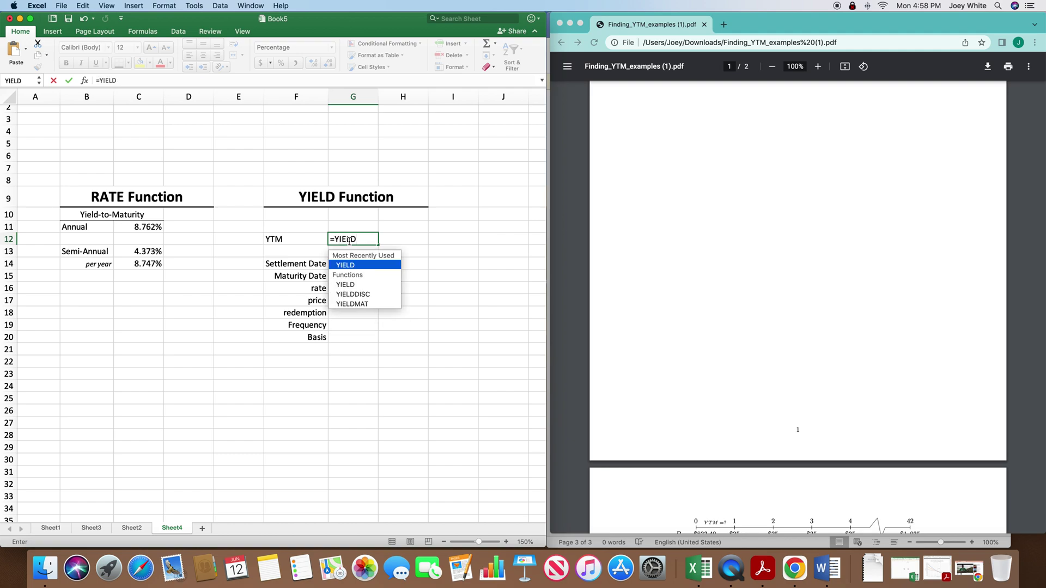
text(()
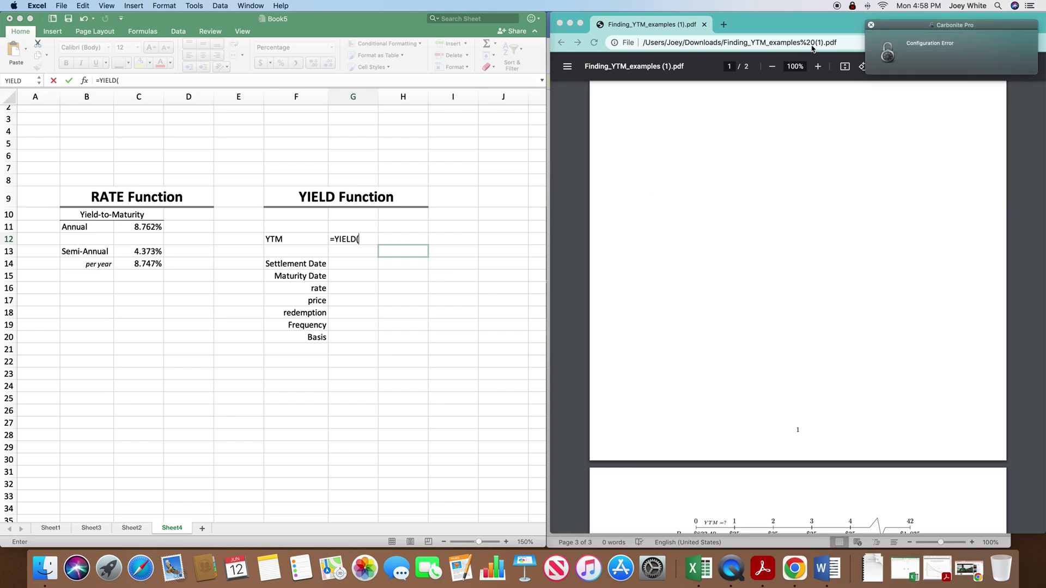
click(870, 26)
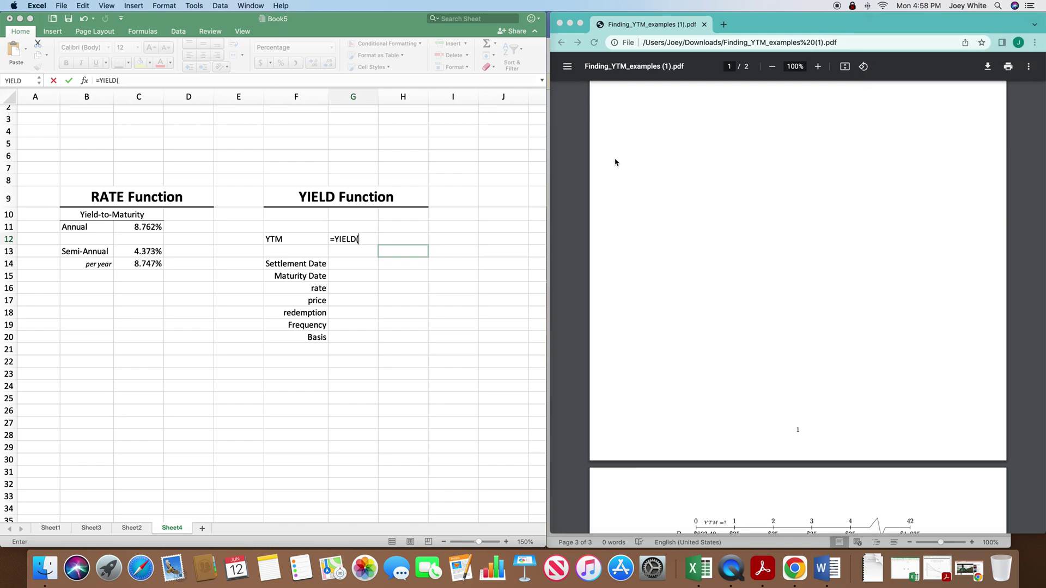
click(365, 239)
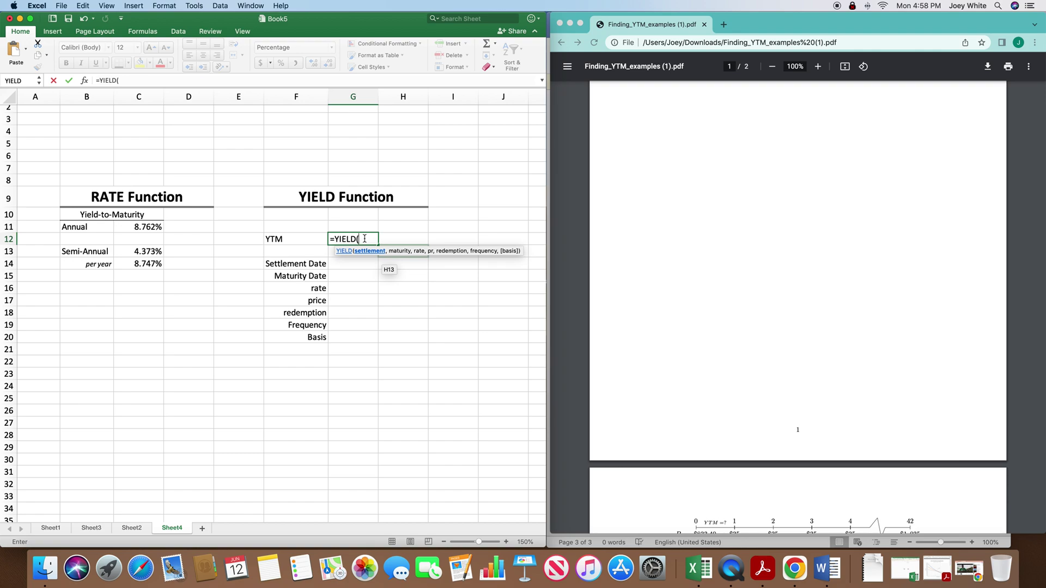
key(BackSpace)
key(BackSpace)
key(BackSpace)
key(BackSpace)
key(BackSpace)
key(BackSpace)
key(BackSpace)
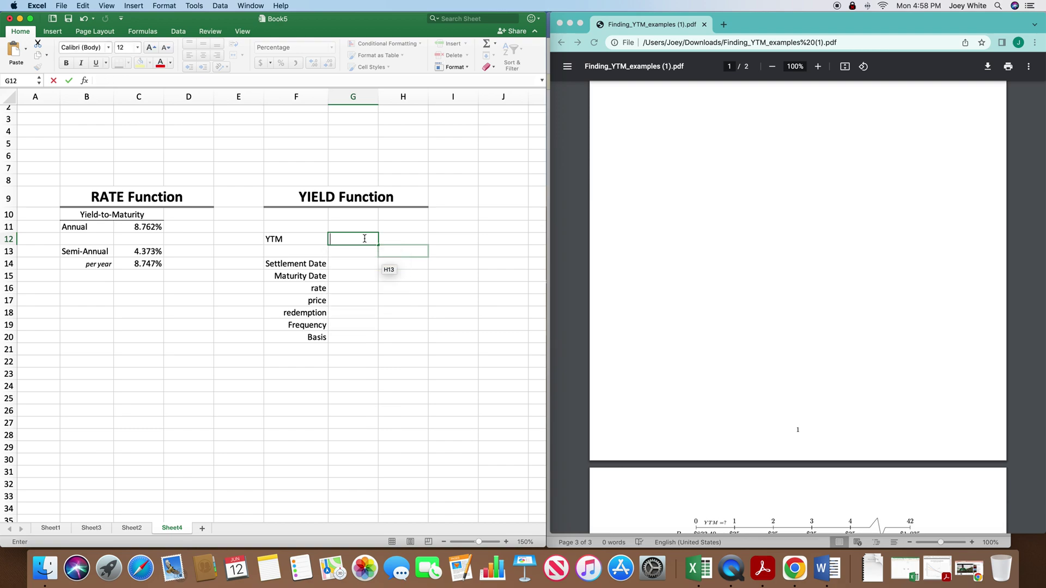
Enter the settlement date in G14 with the formula =DATE(2023,10,2).
click(357, 266)
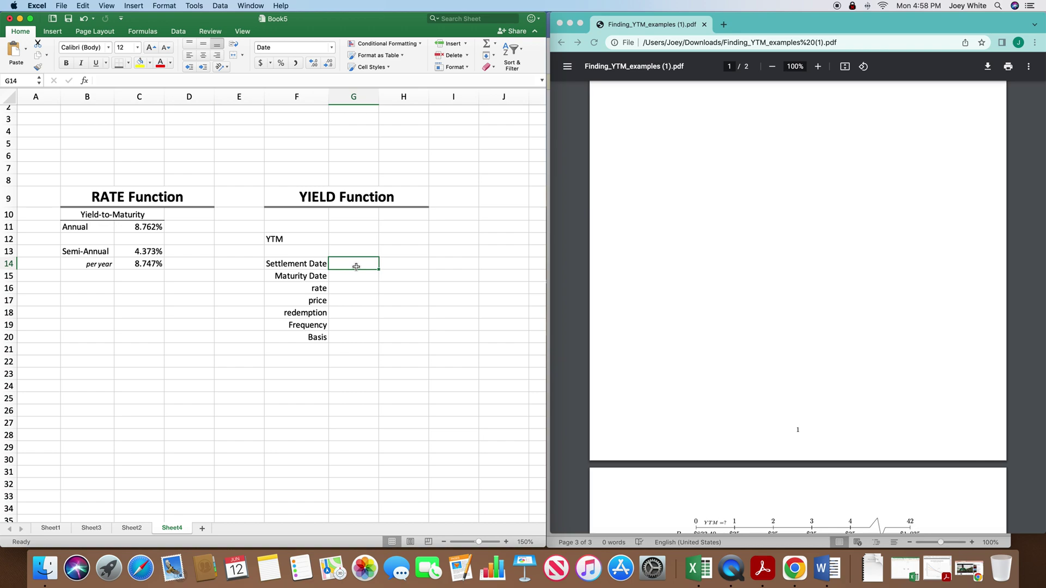
text(=D)
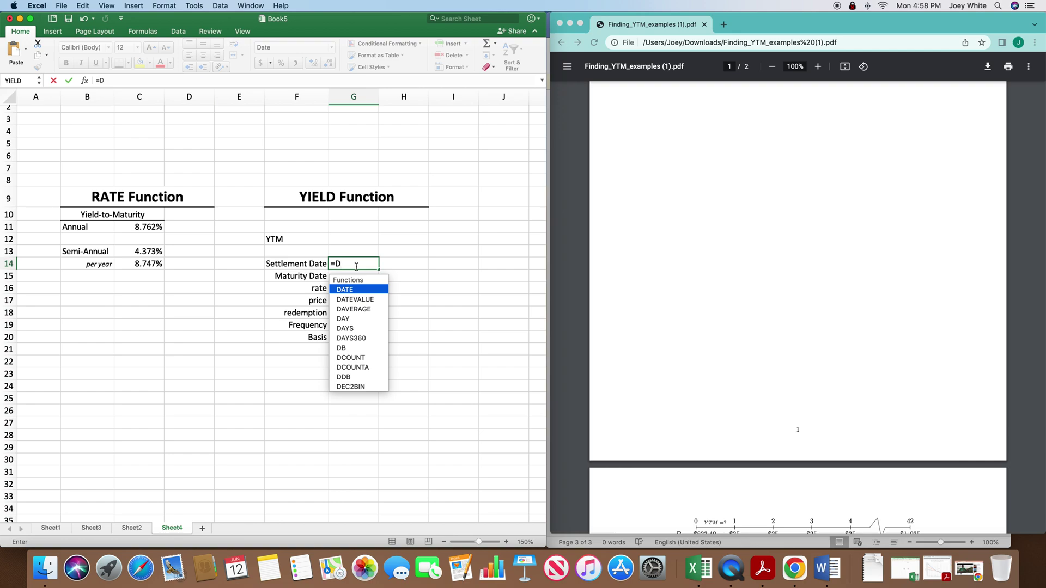
text(ATE)
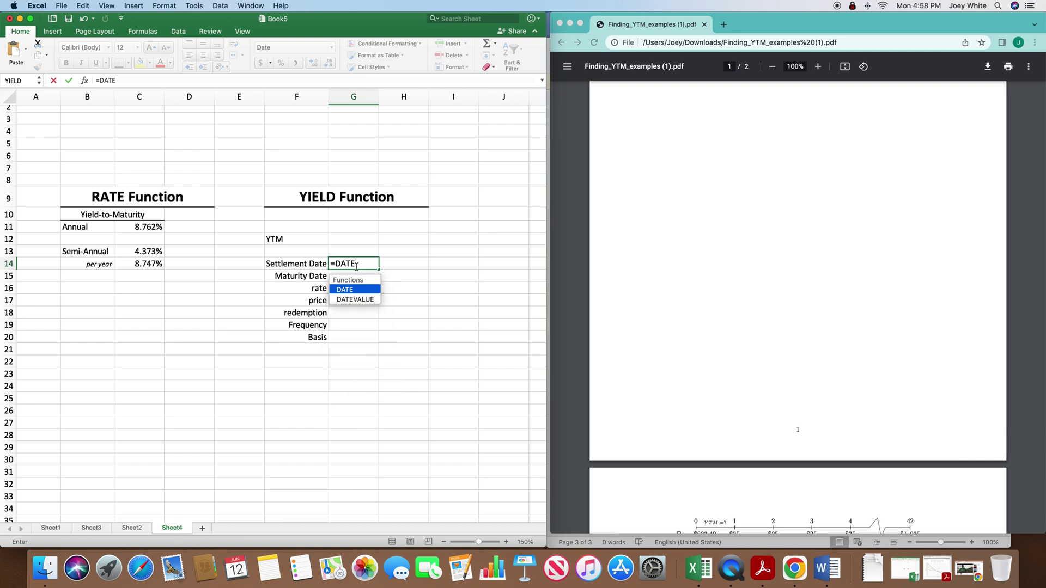
text(()
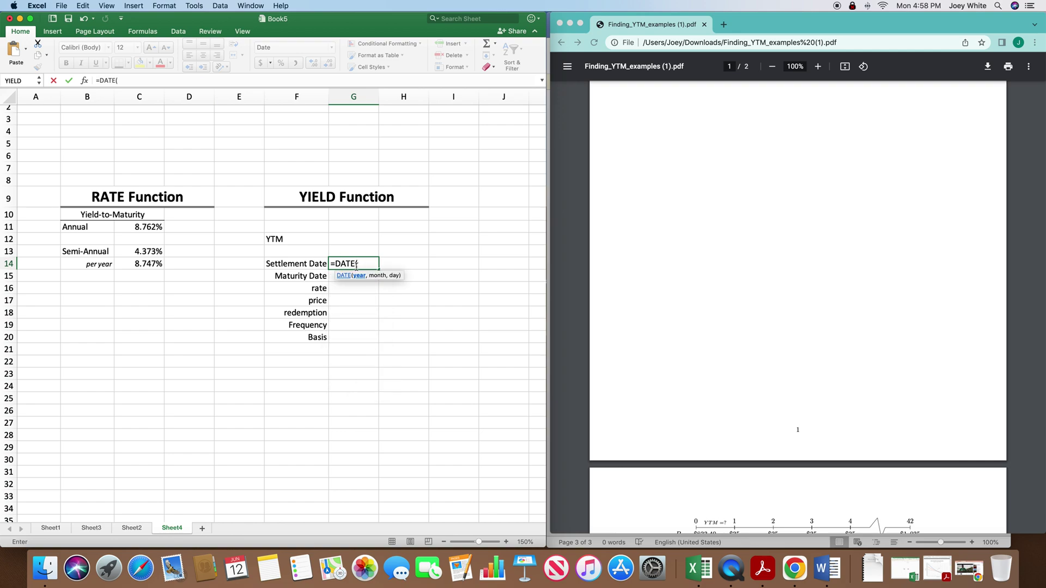
text(2023,10,2)
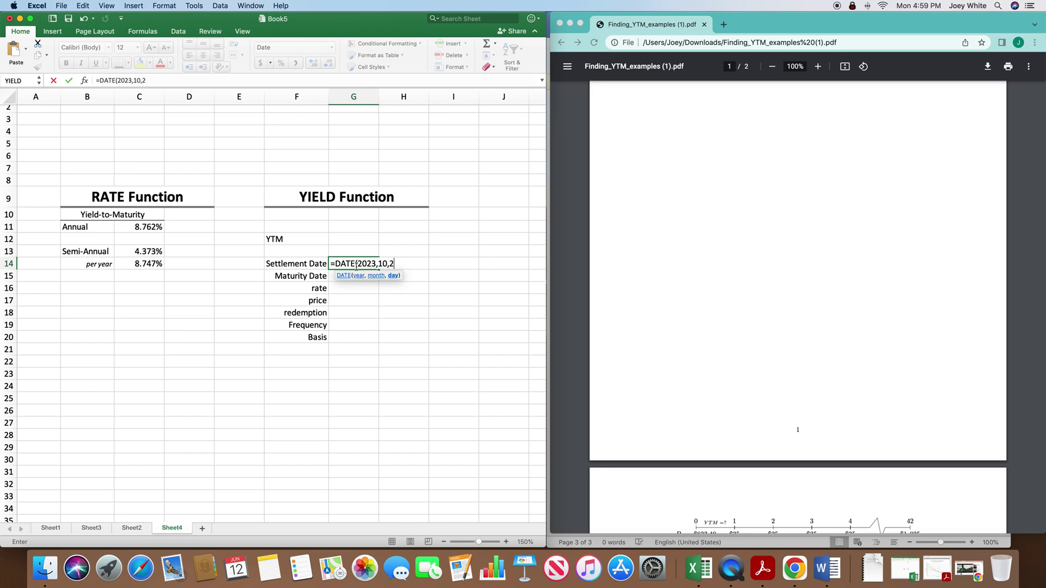
text())
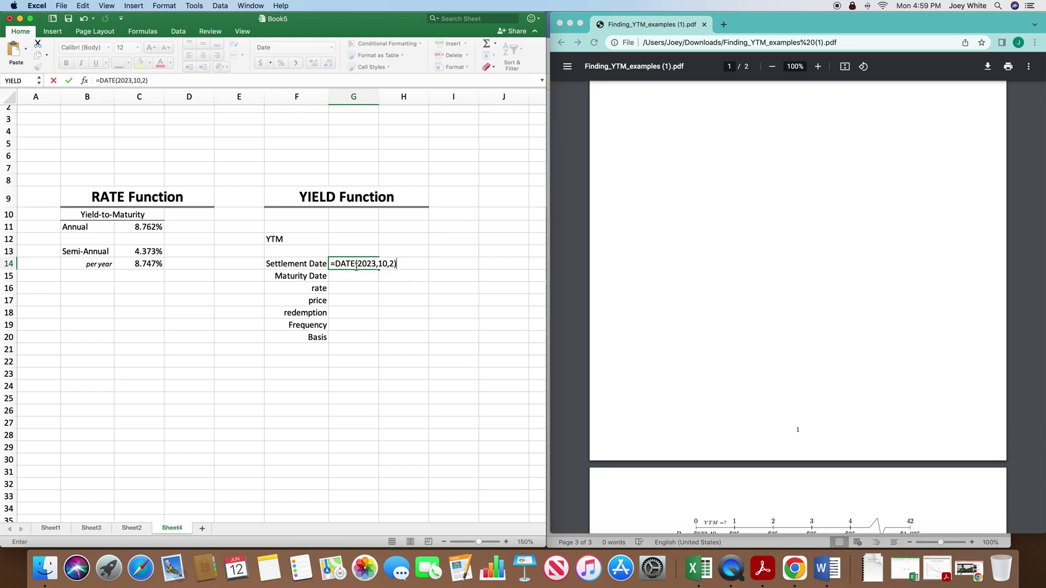
key(Return)
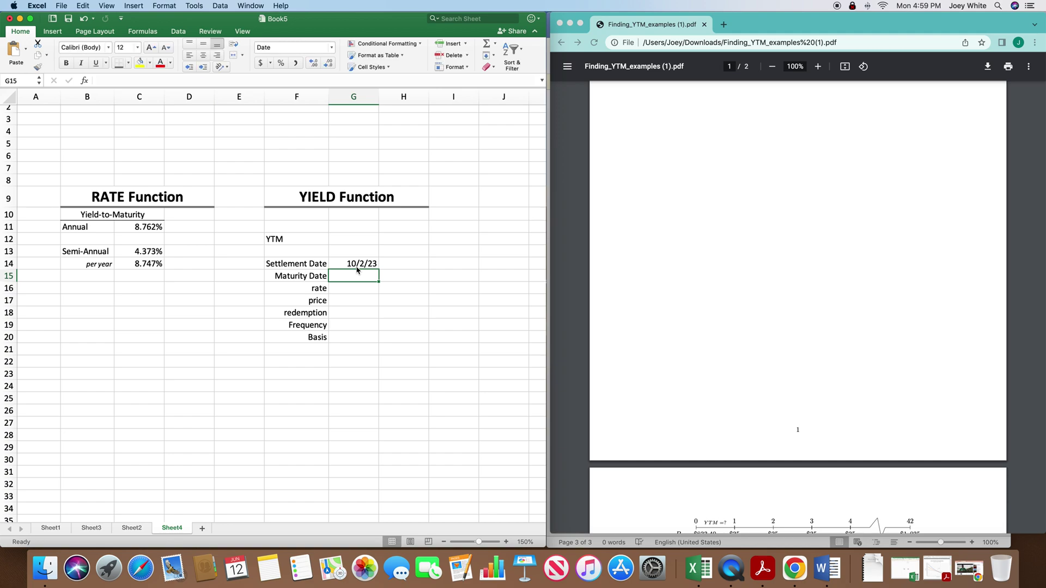
Enter the maturity date in G15, 21 years after settlement, with the formula =DATE(2023+21,10,2).
text(=)
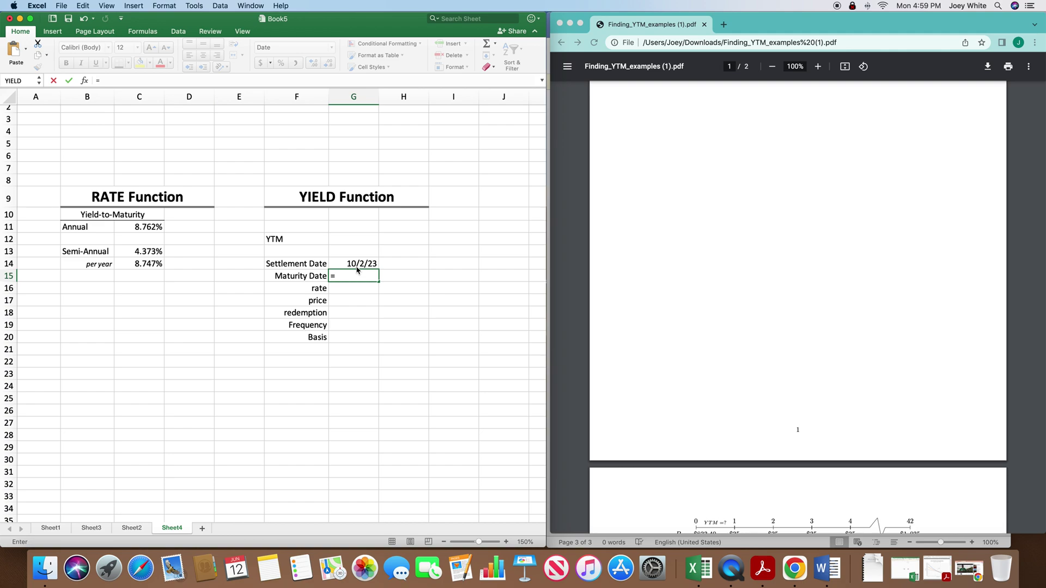
text(DATE)
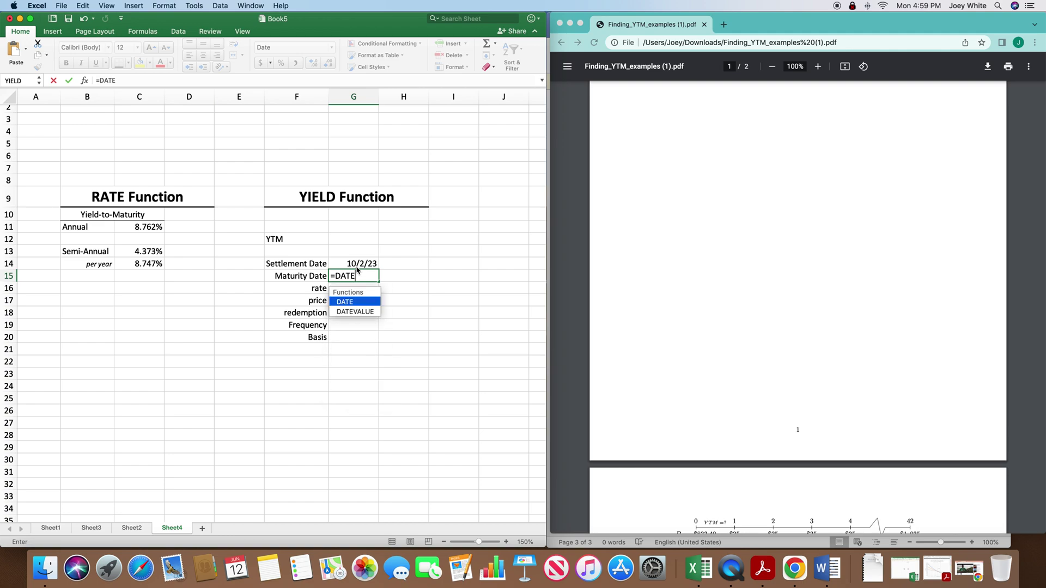
text((20234)
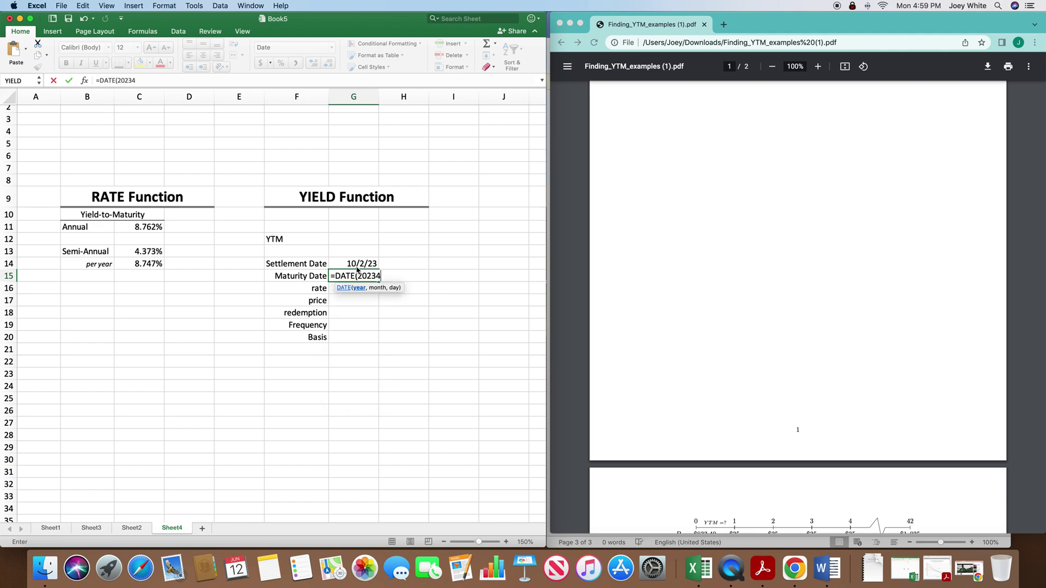
key(BackSpace)
text(+21)
text(,10,2))
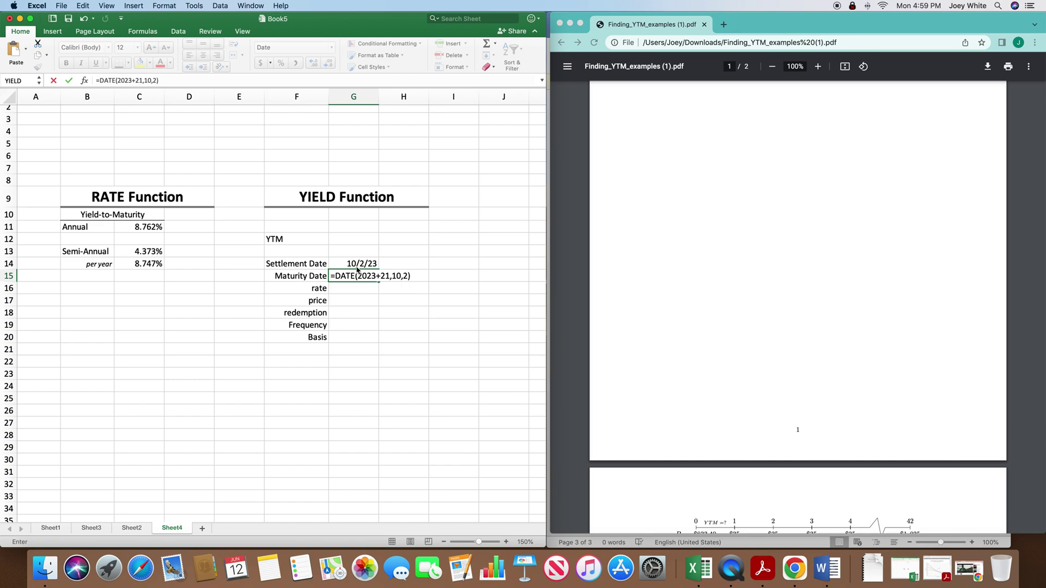
key(Return)
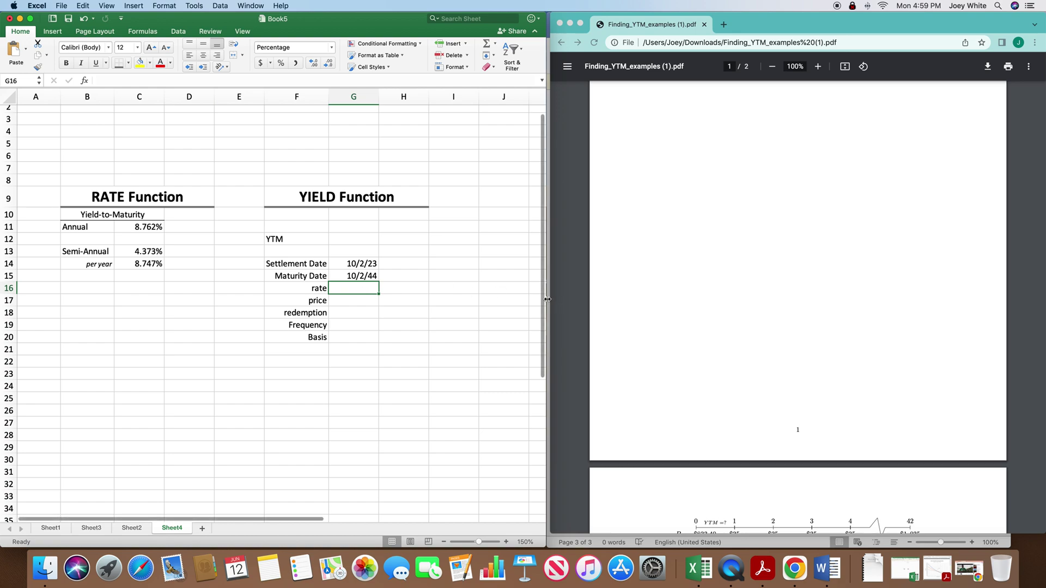
Set the number format of the rate cell G16 to General and enter the bond's coupon rate as 0.07.
scroll(578, 299, down, 10)
scroll(581, 302, up, 7)
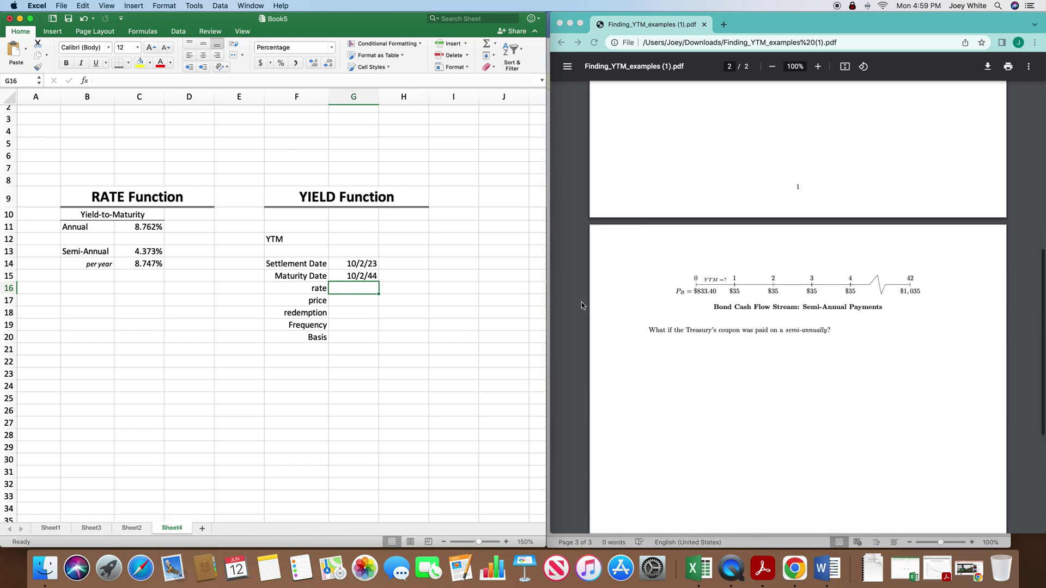
scroll(581, 305, down, 6)
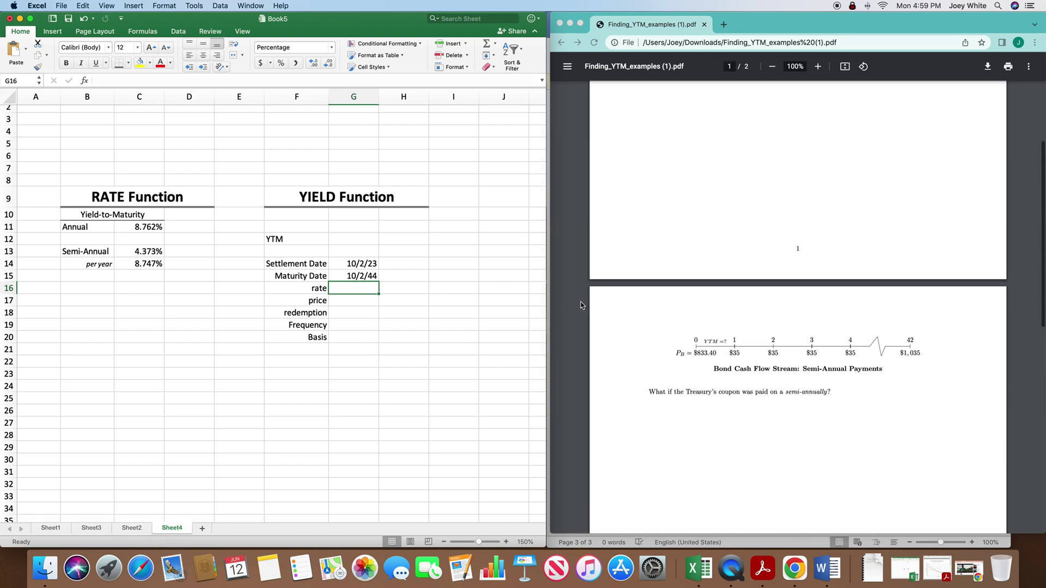
text(0.07)
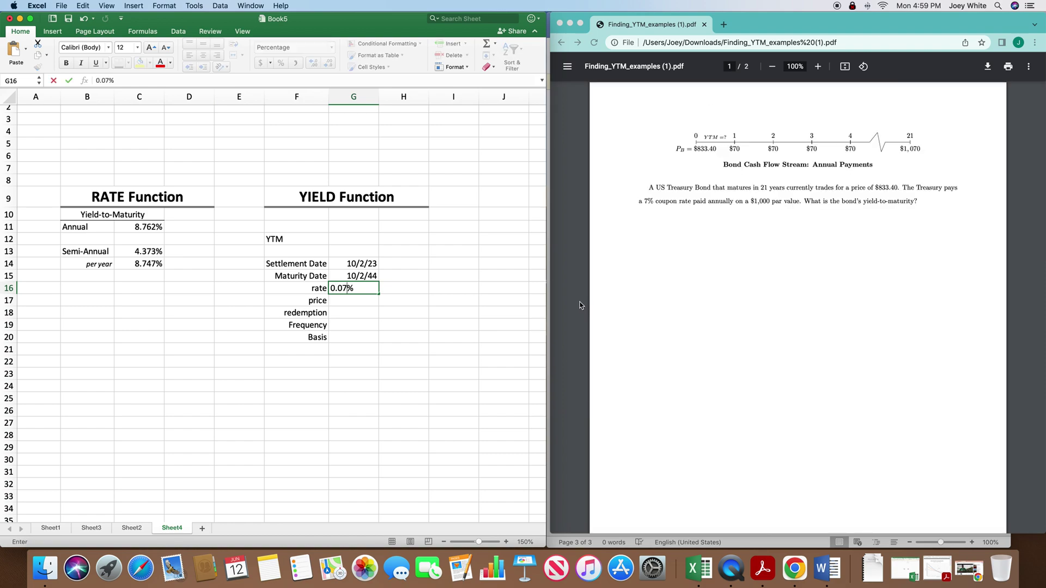
key(Tab)
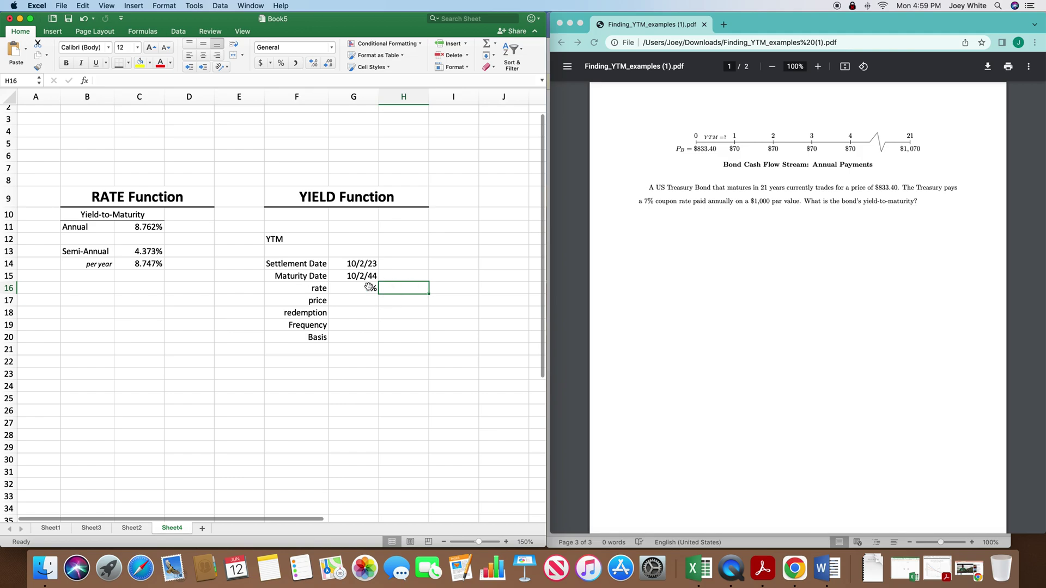
click(370, 287)
click(332, 49)
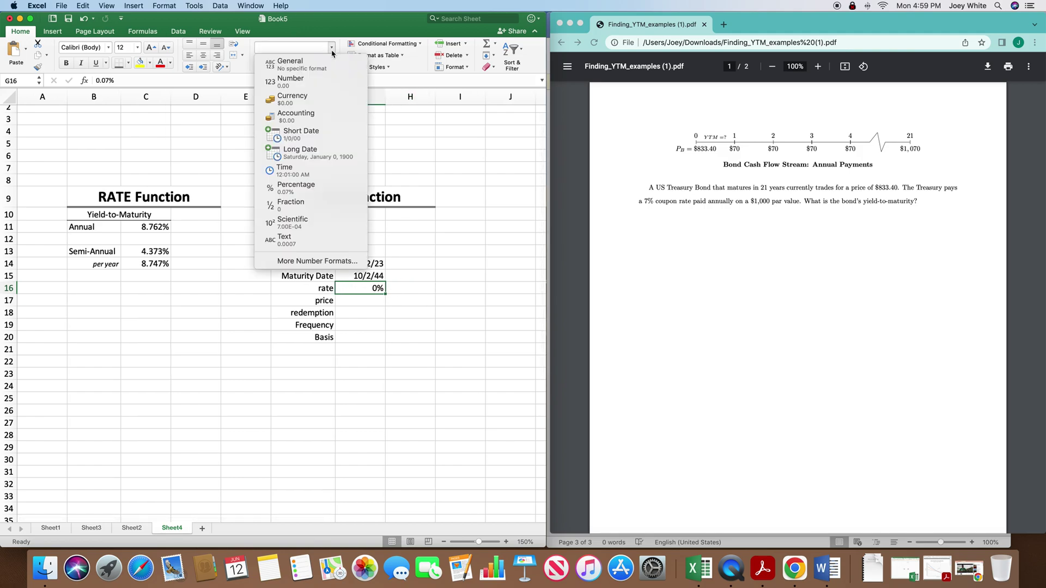
click(289, 64)
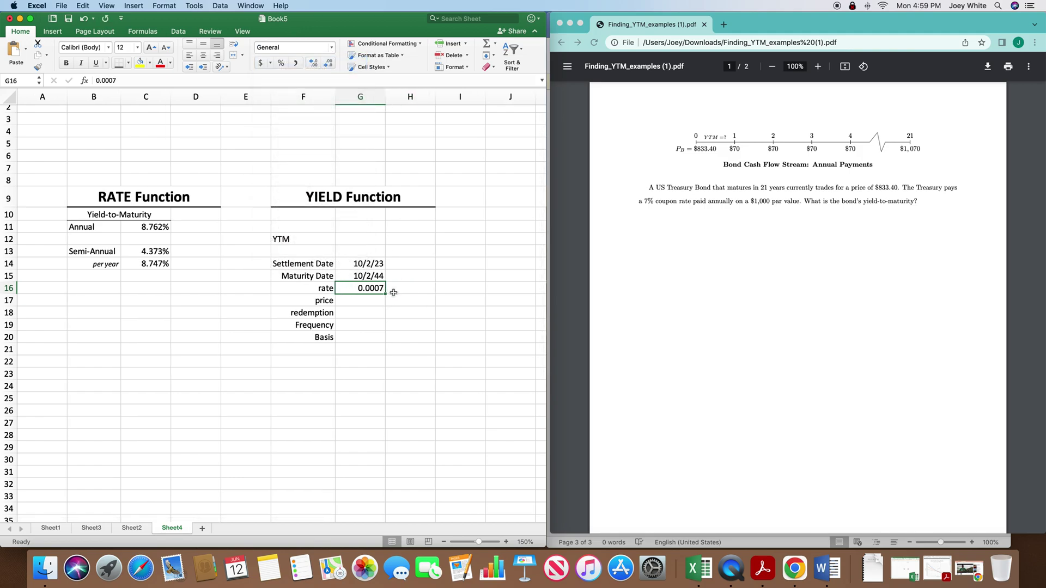
text(0.07)
key(Return)
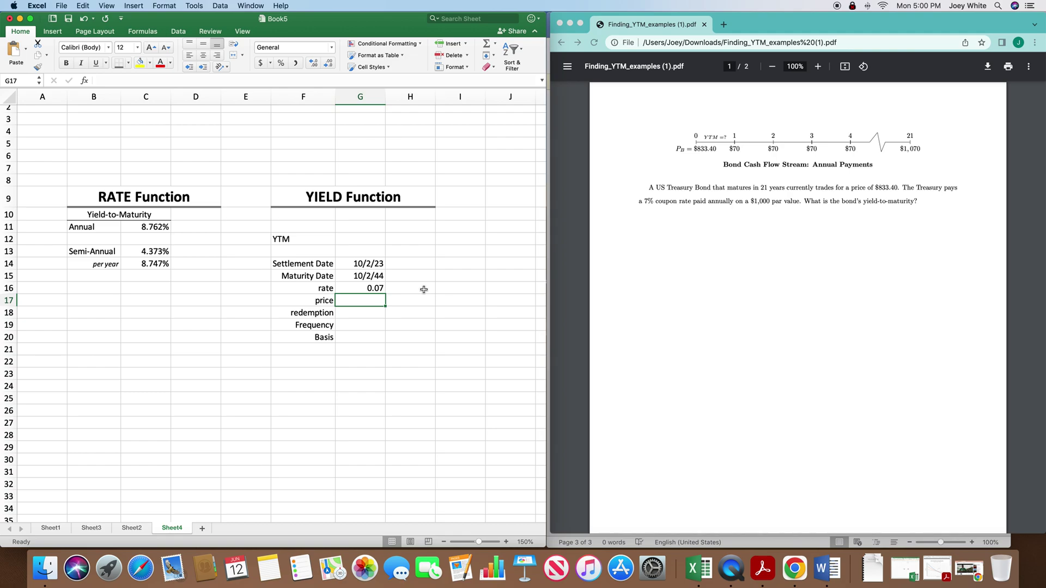
Calculate the price per 100 of par value in G17 with the formula =(833.40/1000)*100.
text(=)
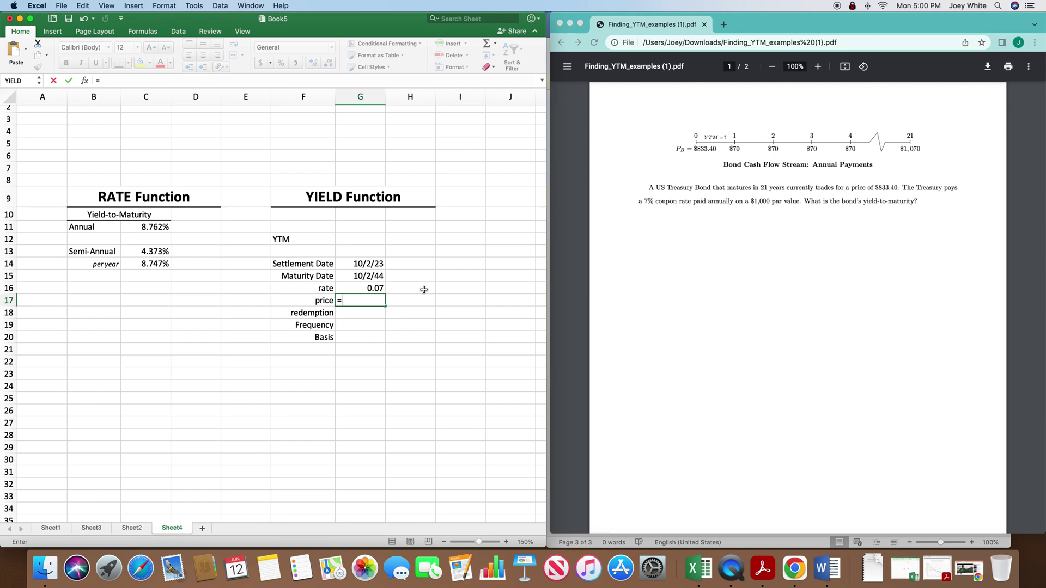
text((833.40/1000)*100)
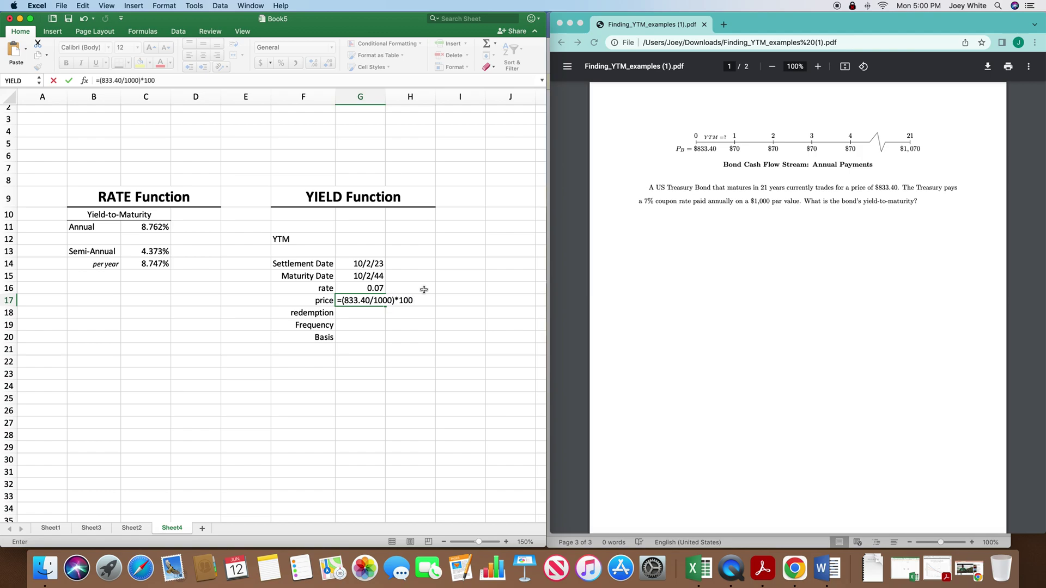
key(Return)
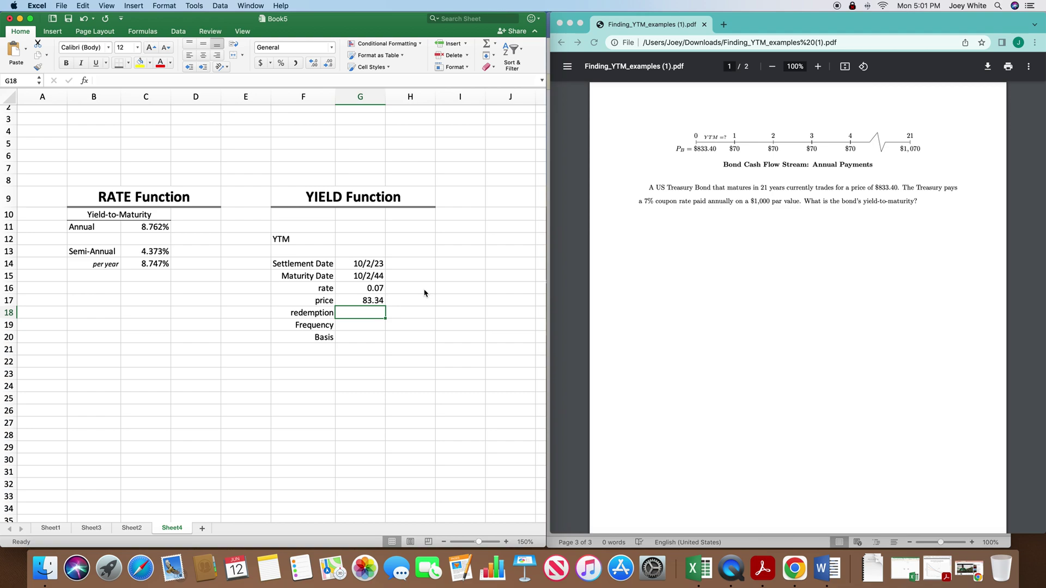
Fill in the remaining YIELD inputs in G18:G20 with redemption 100, Frequency 1 and Basis 0.
text(100)
key(Return)
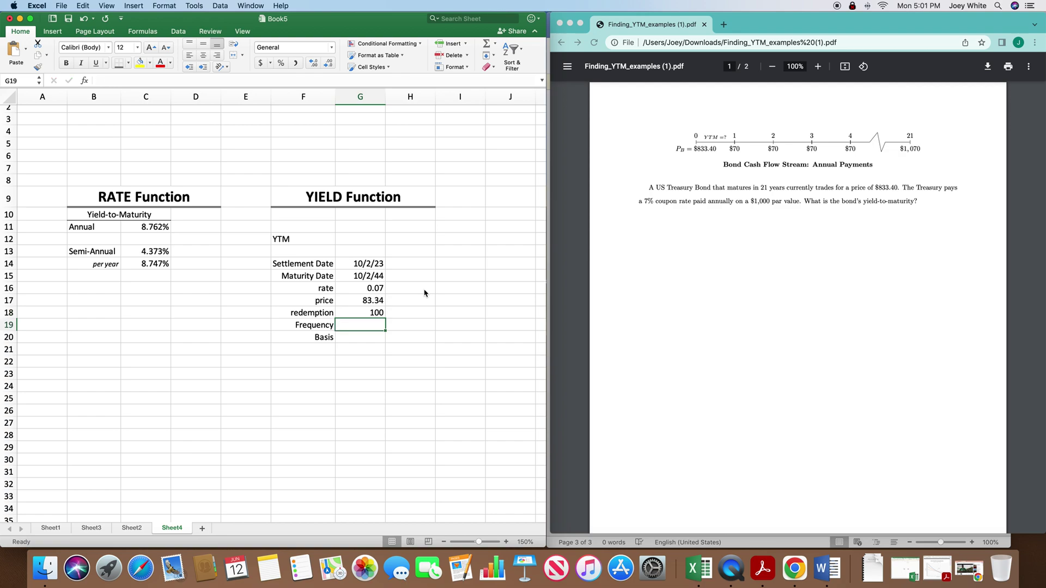
text(1)
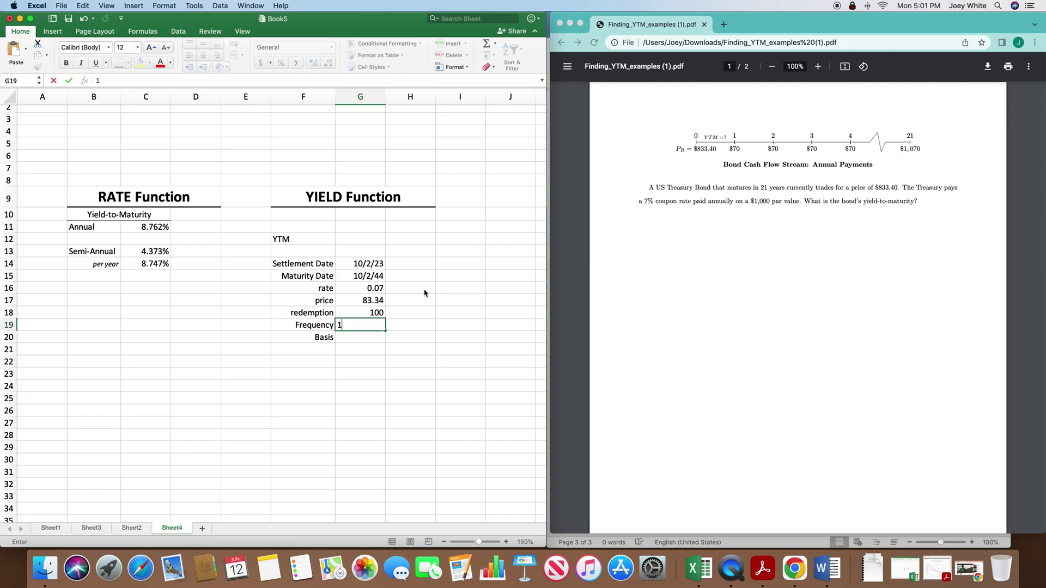
key(Return)
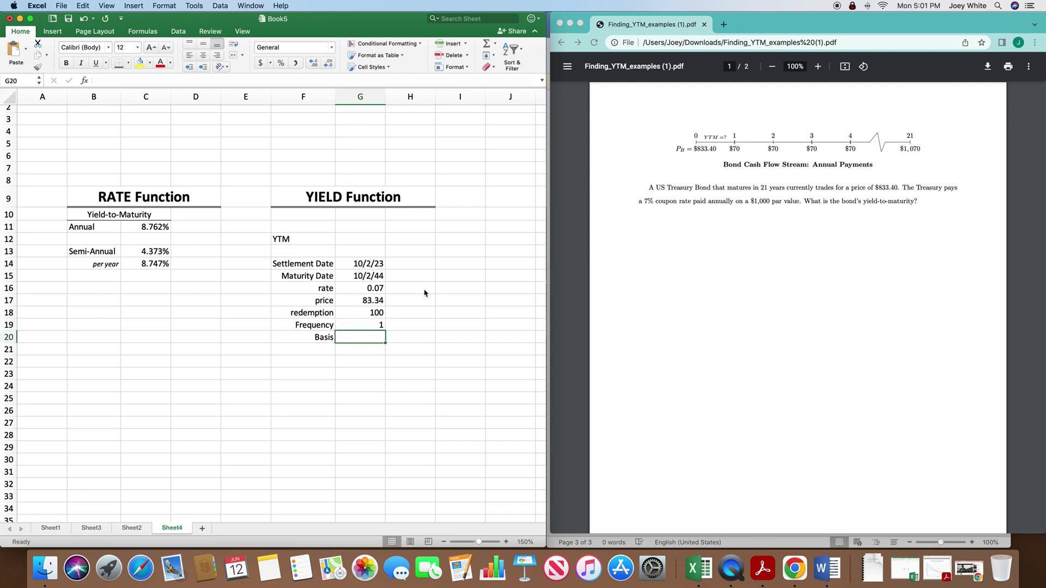
text(0)
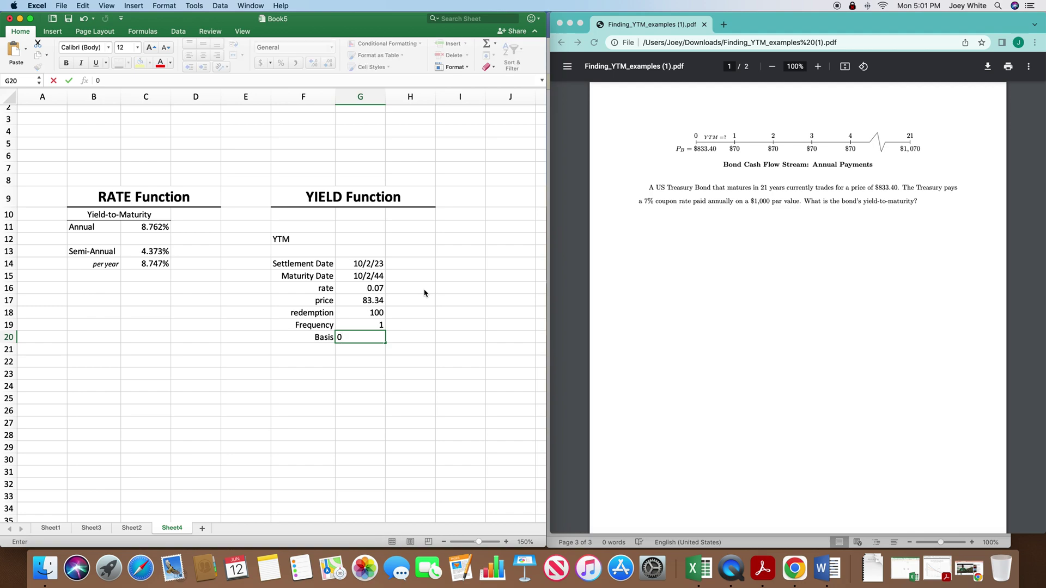
Calculate the yield-to-maturity in the YTM cell G12 with the formula =YIELD(G14,G15,G16,G17,G18,G19,G20).
click(374, 237)
text(=YIEL)
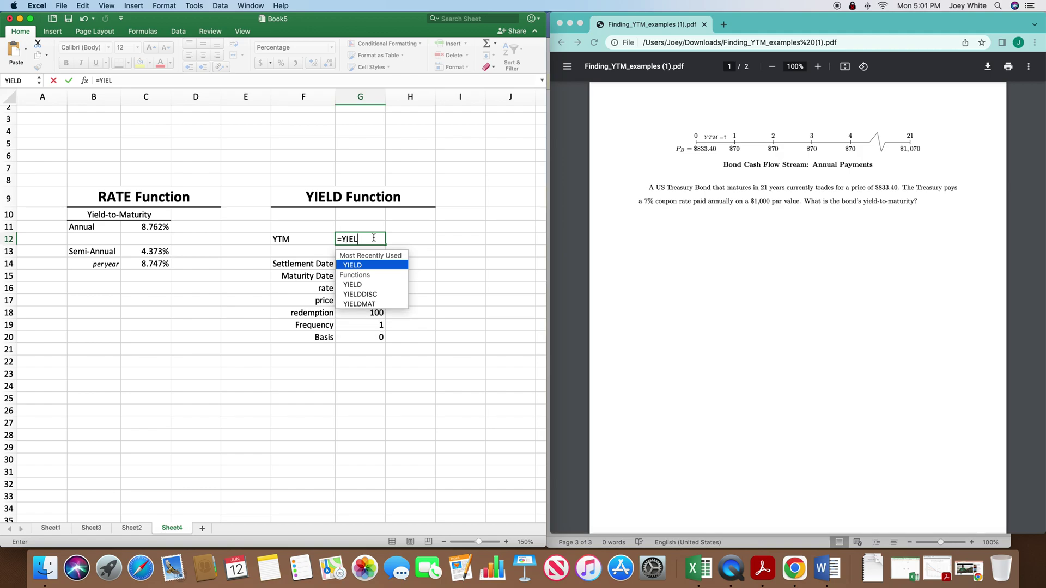
text(D()
click(372, 264)
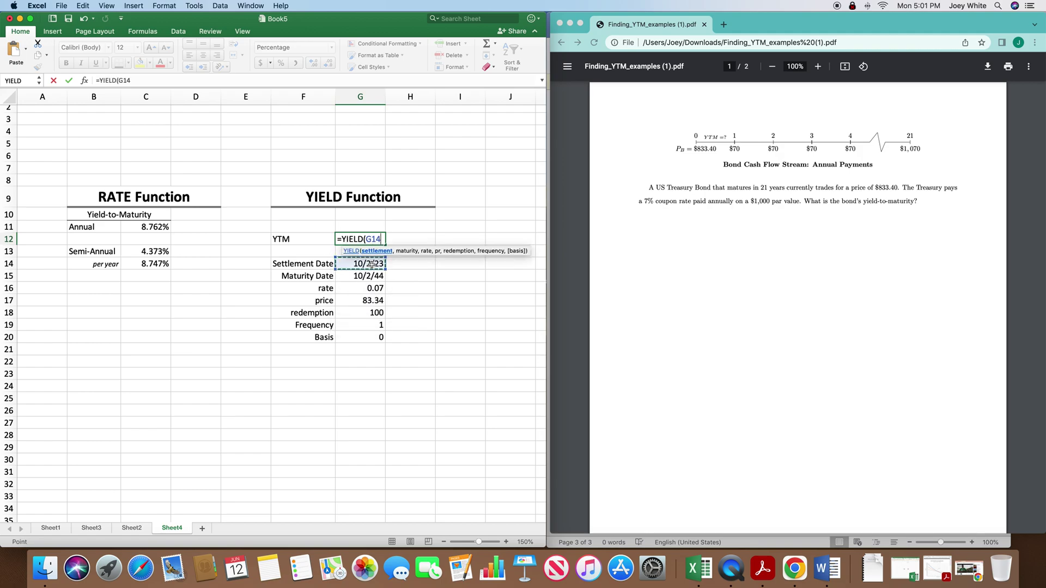
text(,)
click(369, 276)
text(,)
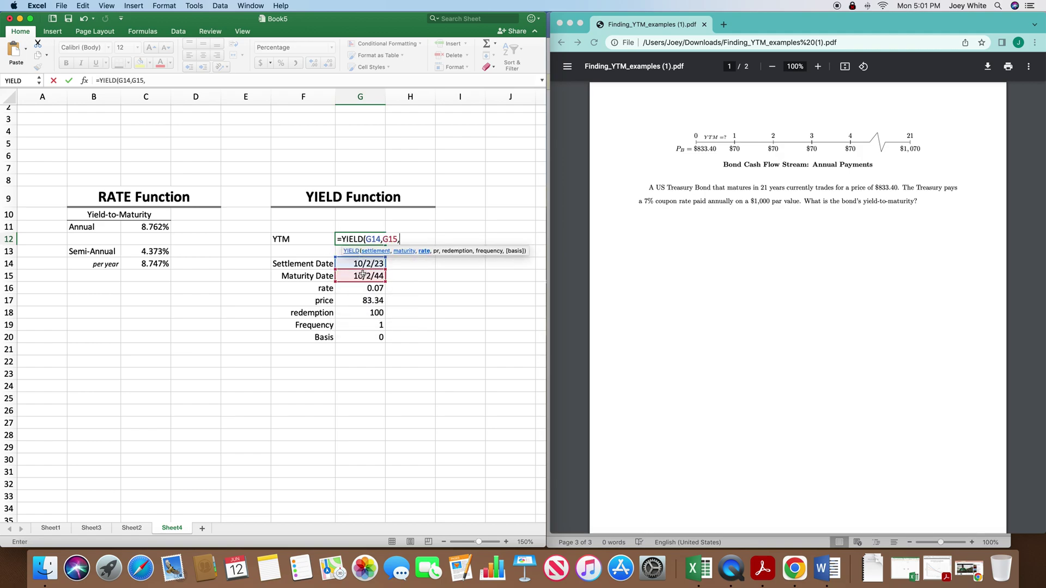
click(358, 288)
text(,)
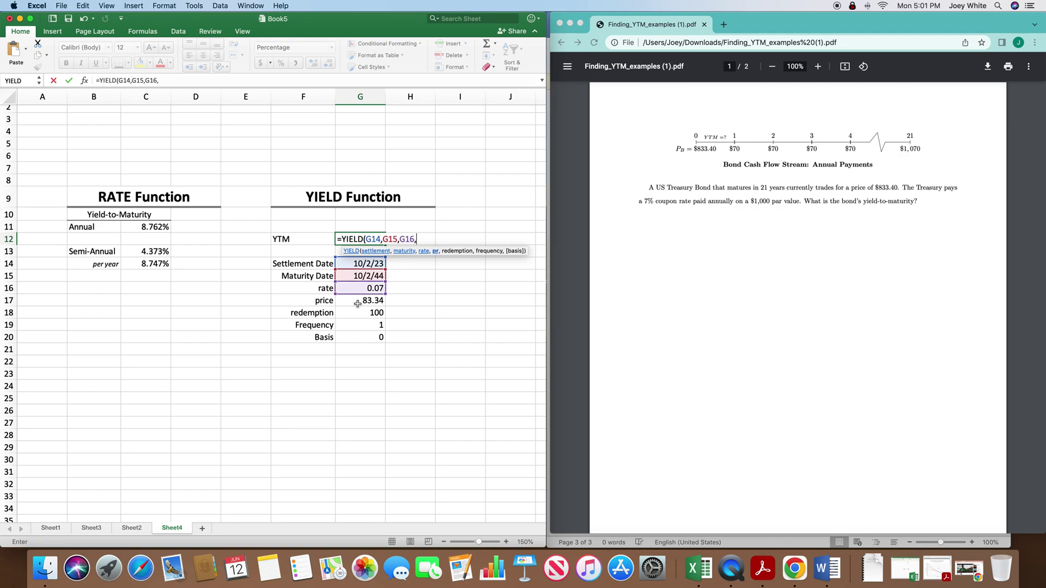
click(358, 301)
text(,)
click(359, 313)
text(,)
click(352, 326)
text(,)
click(353, 338)
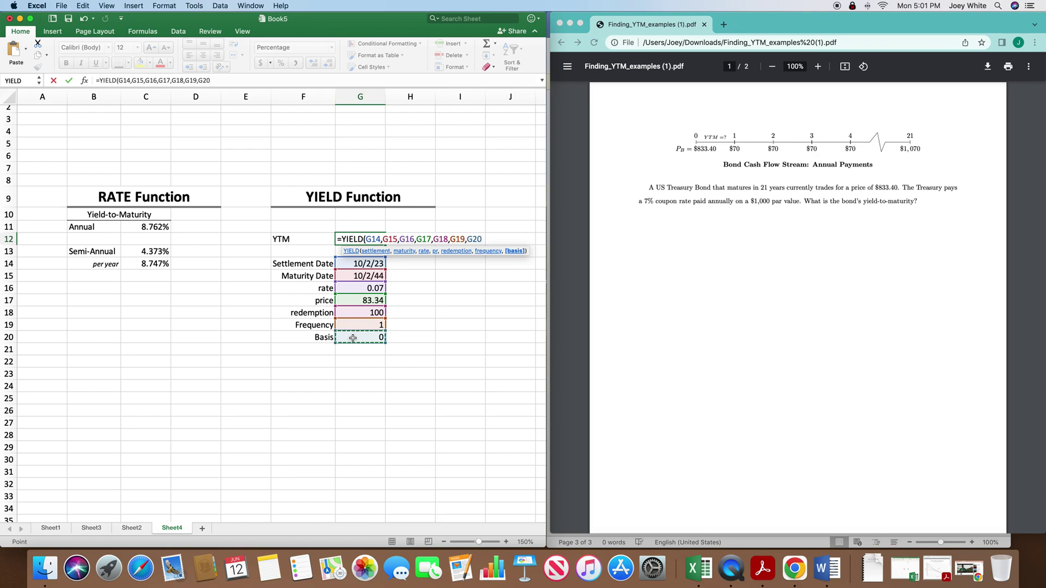
text())
key(Return)
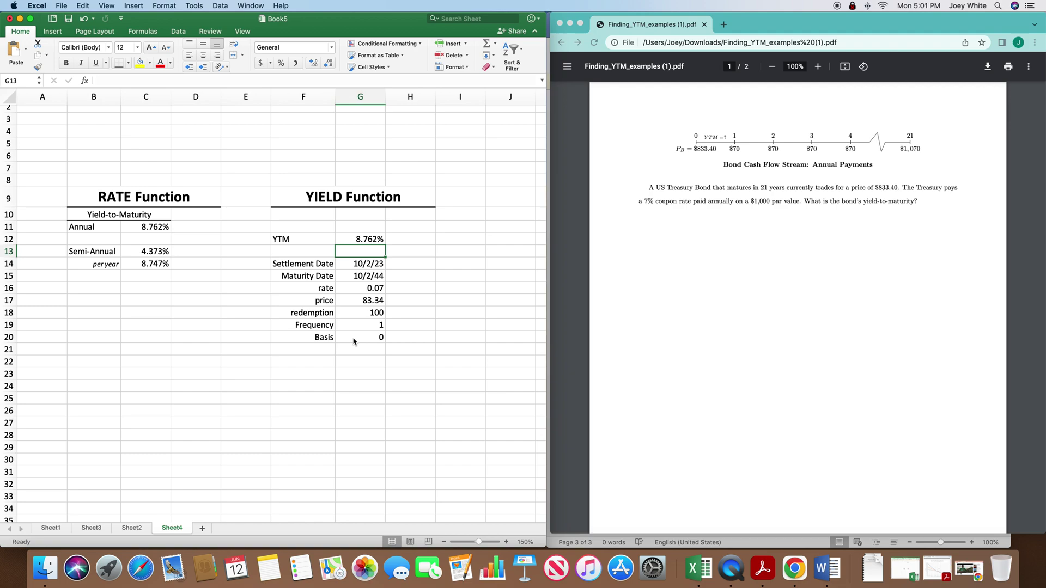
Change the coupon Frequency in G19 to 2 for semi-annual payments.
double_click(360, 326)
text(2)
key(Return)
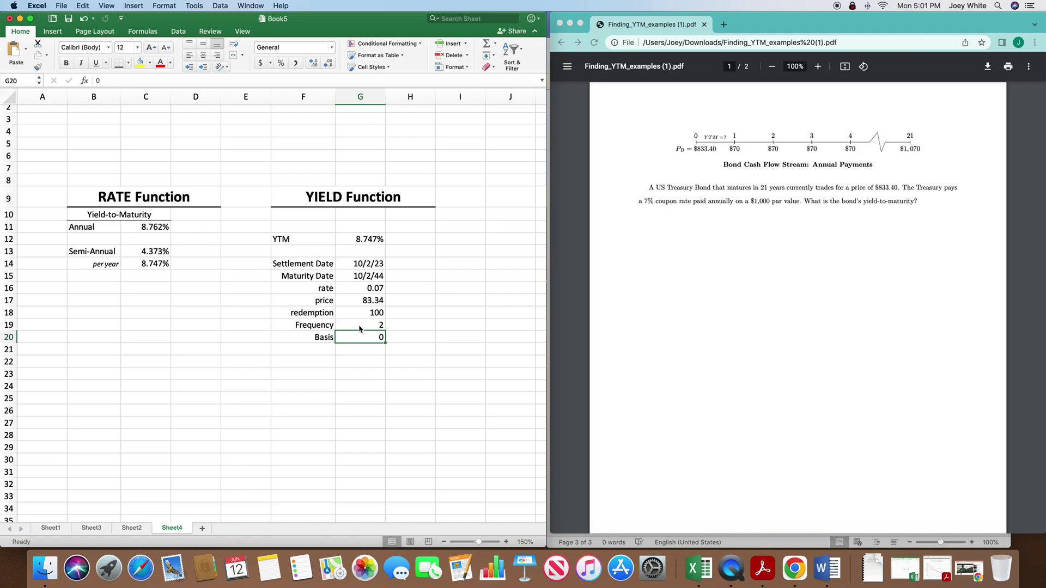